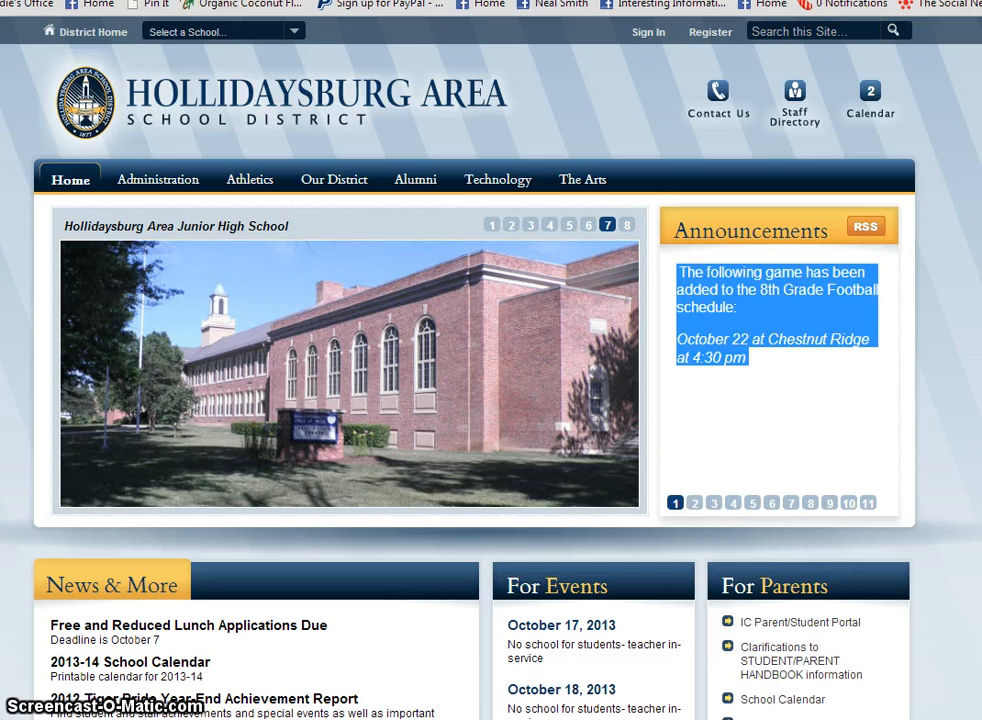
Step: Sign in to the school district website with the account's user name and password
{"action": "left_click", "coordinate": [295, 35]}
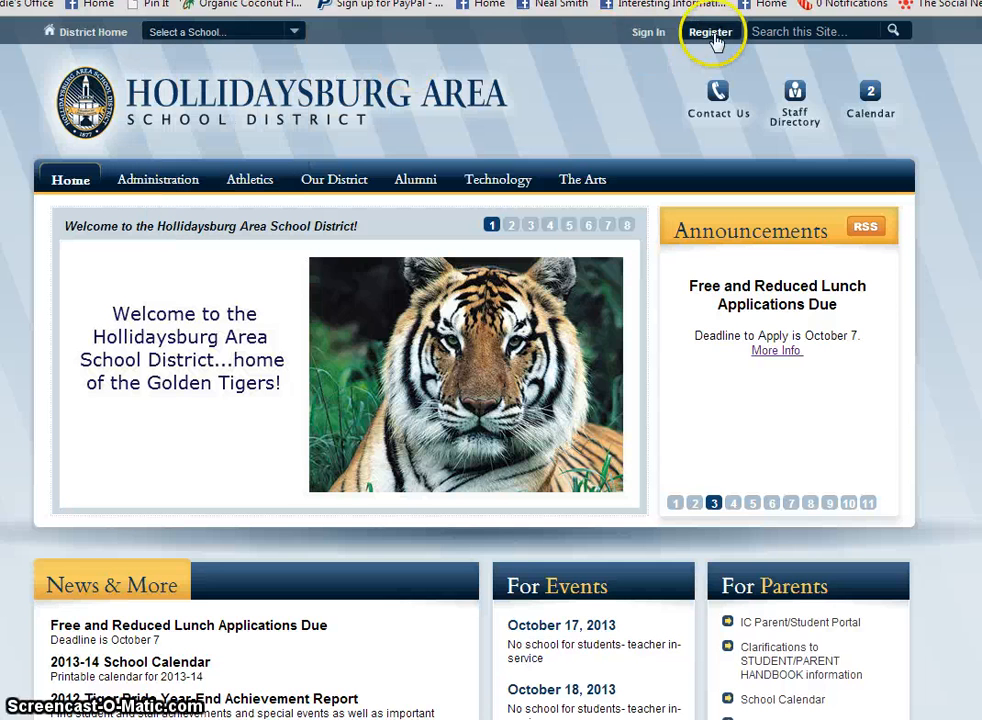
{"action": "left_click", "coordinate": [648, 37]}
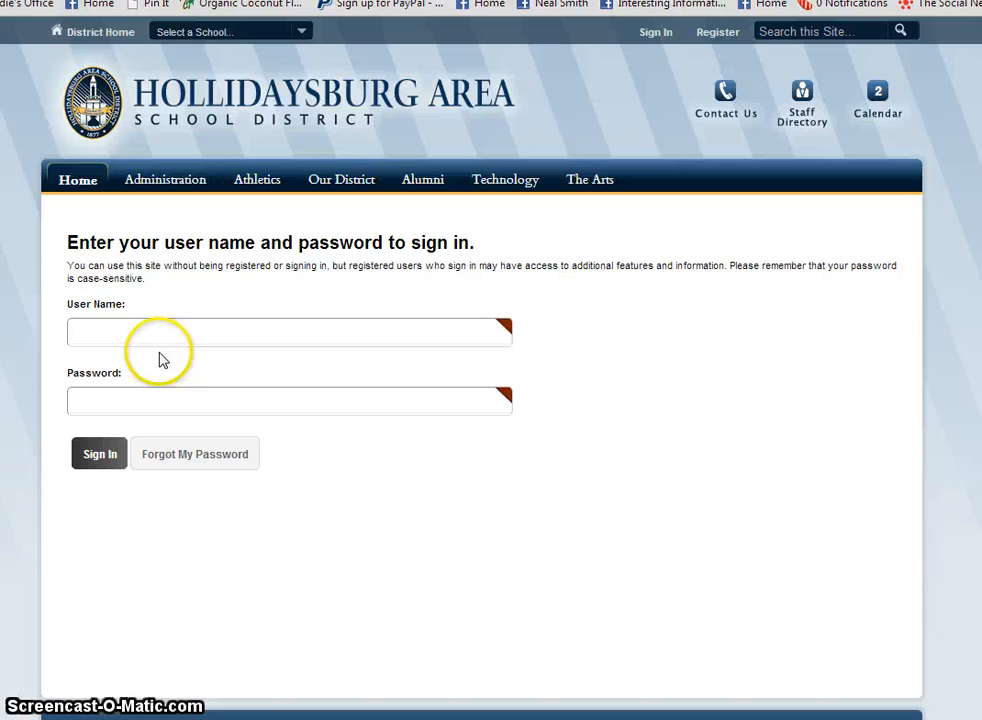
{"action": "left_click", "coordinate": [159, 336]}
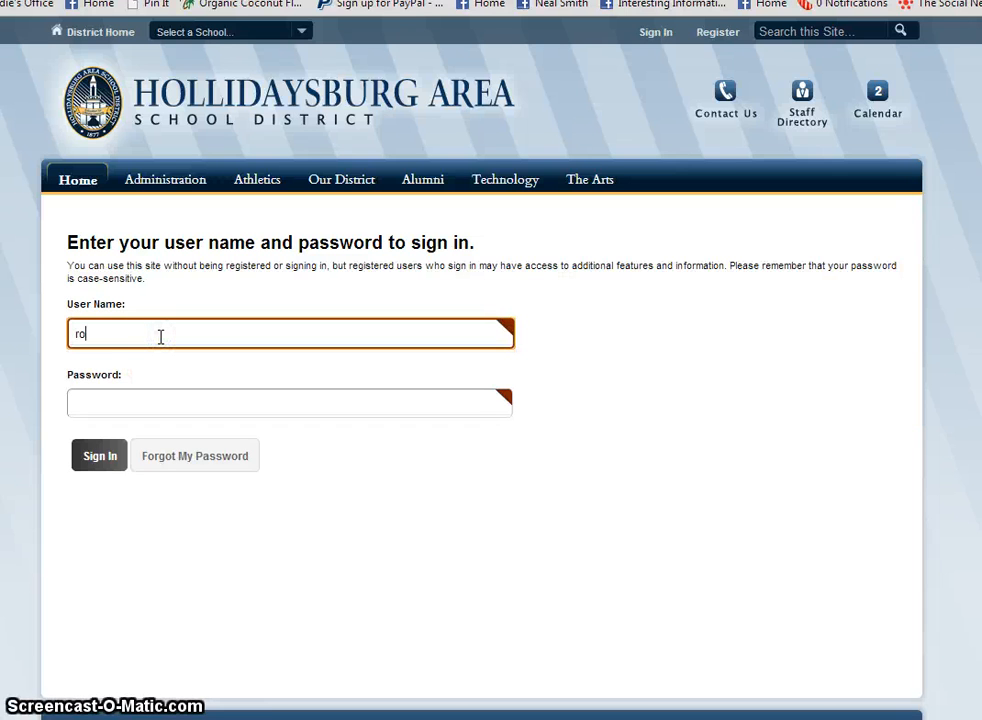
{"action": "key", "text": "Tab"}
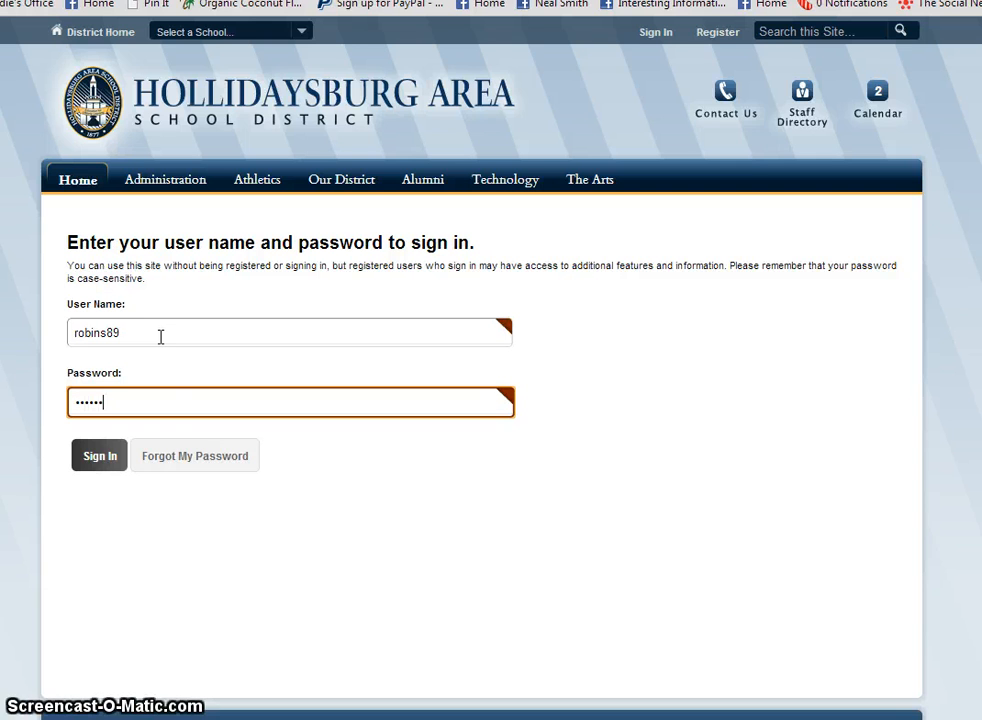
{"action": "left_click", "coordinate": [99, 455]}
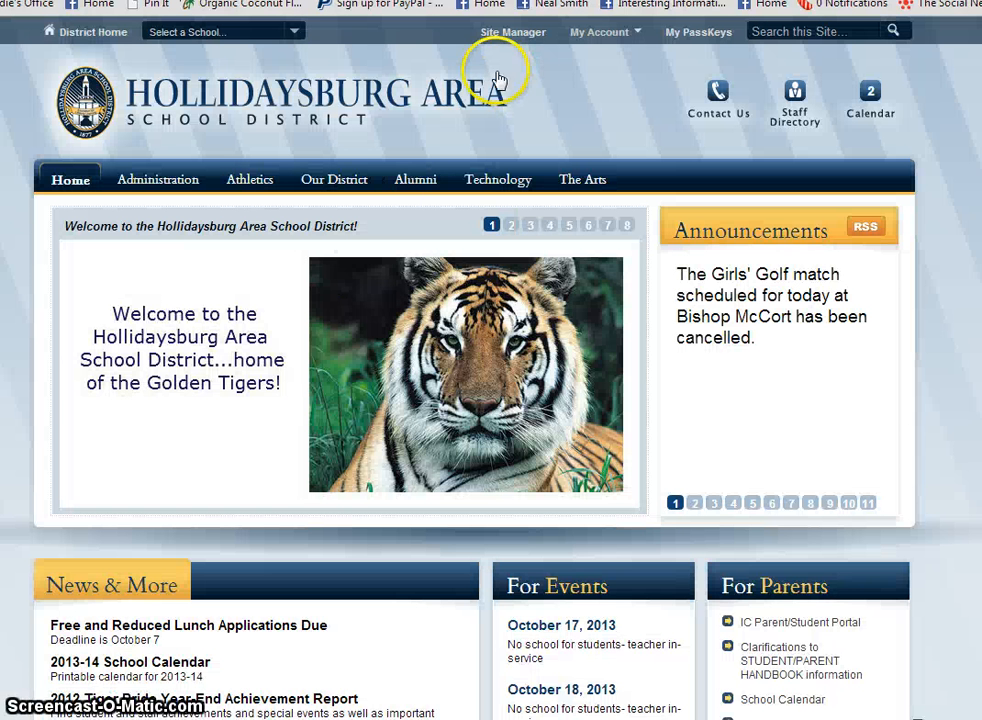
Step: Go to the Intranet - Secure site and view the events on its October 2013 calendar
{"action": "left_click", "coordinate": [295, 33]}
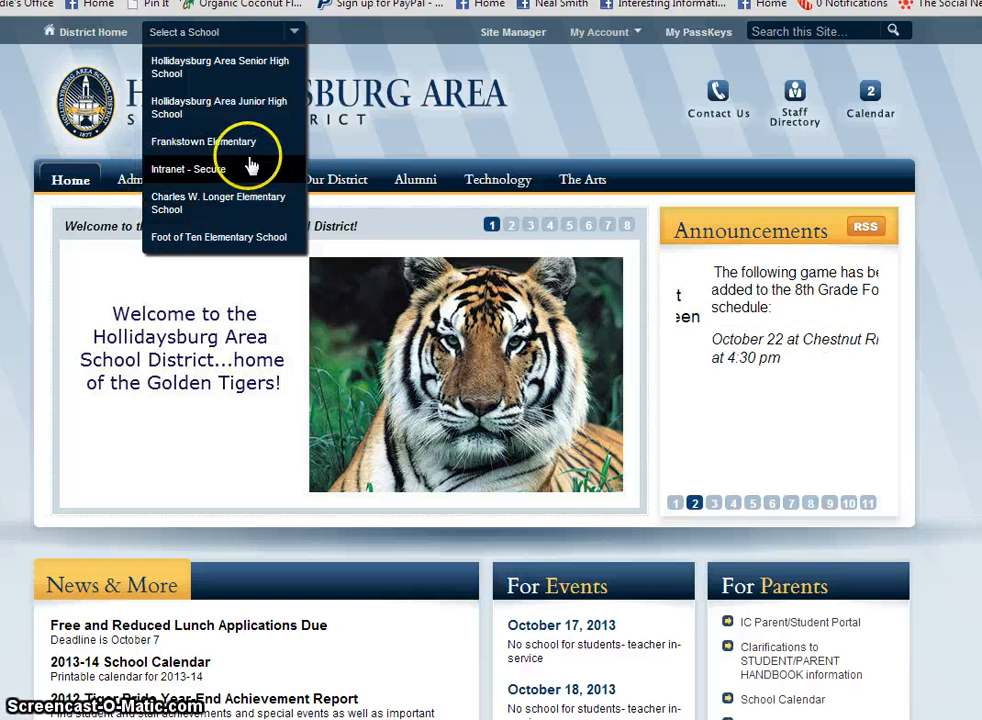
{"action": "mouse_move", "coordinate": [137, 181]}
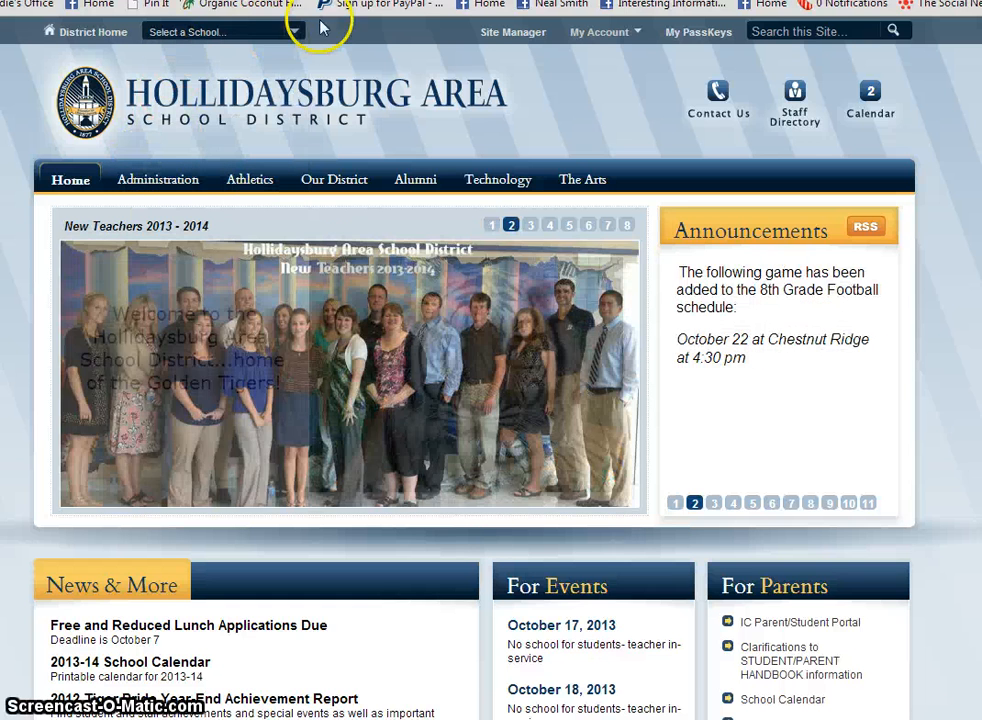
{"action": "left_click", "coordinate": [295, 33]}
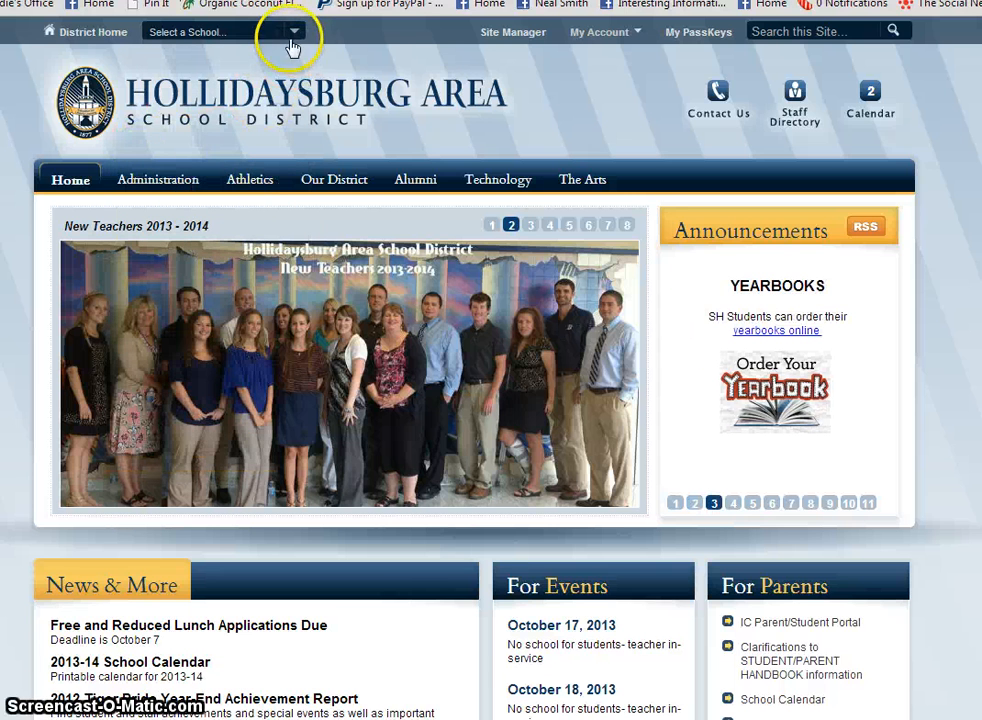
{"action": "left_click", "coordinate": [296, 33]}
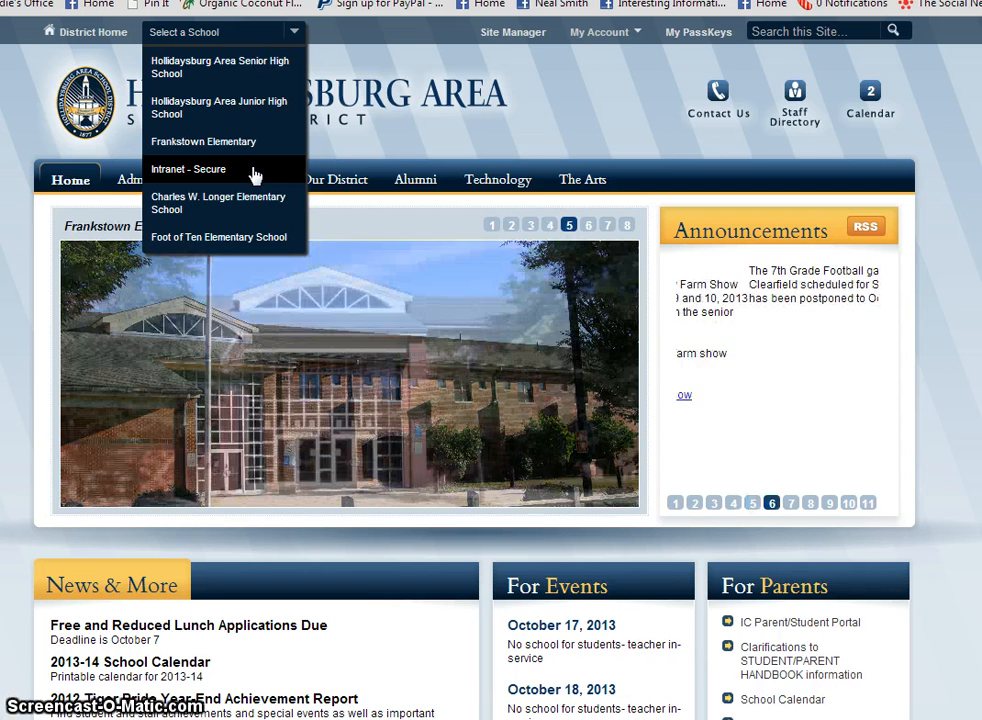
{"action": "left_click", "coordinate": [205, 175]}
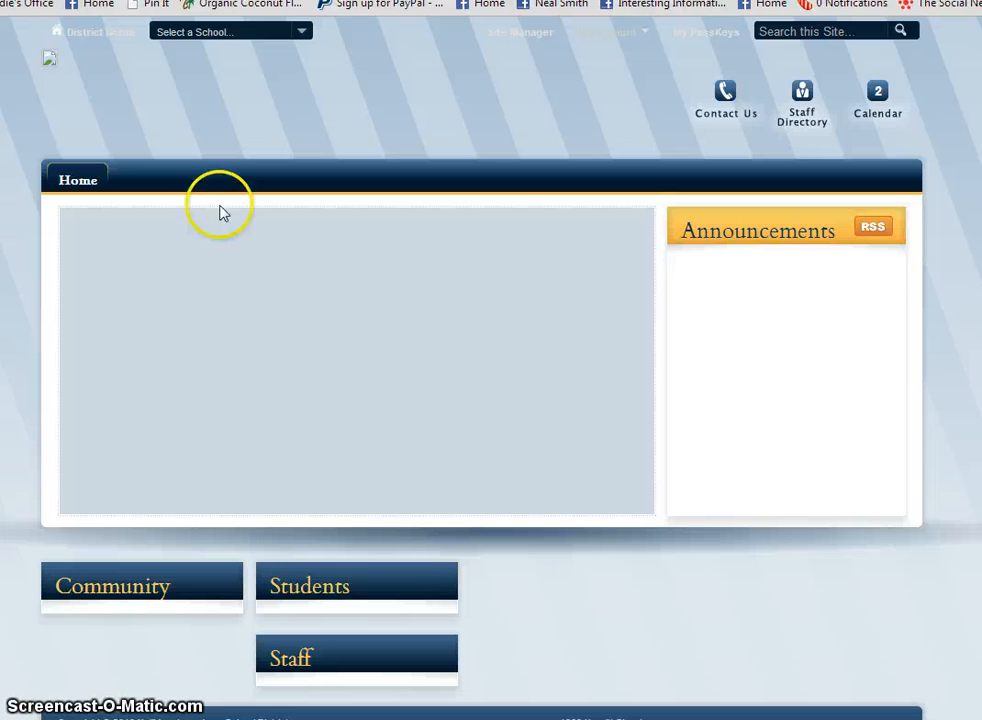
{"action": "left_click", "coordinate": [878, 97]}
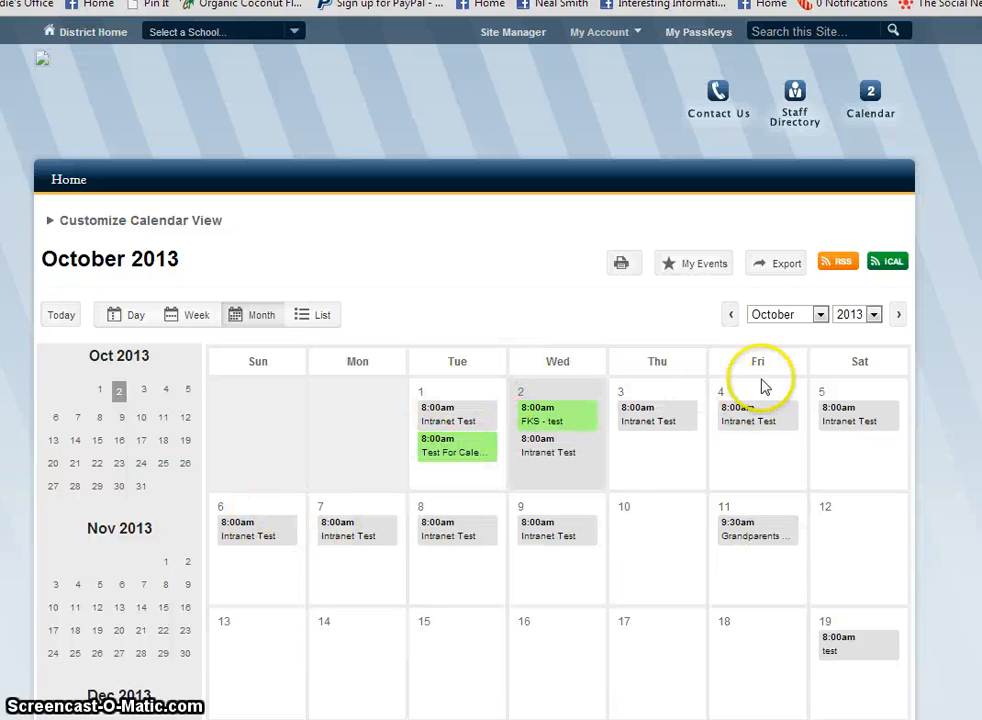
{"action": "mouse_move", "coordinate": [845, 420]}
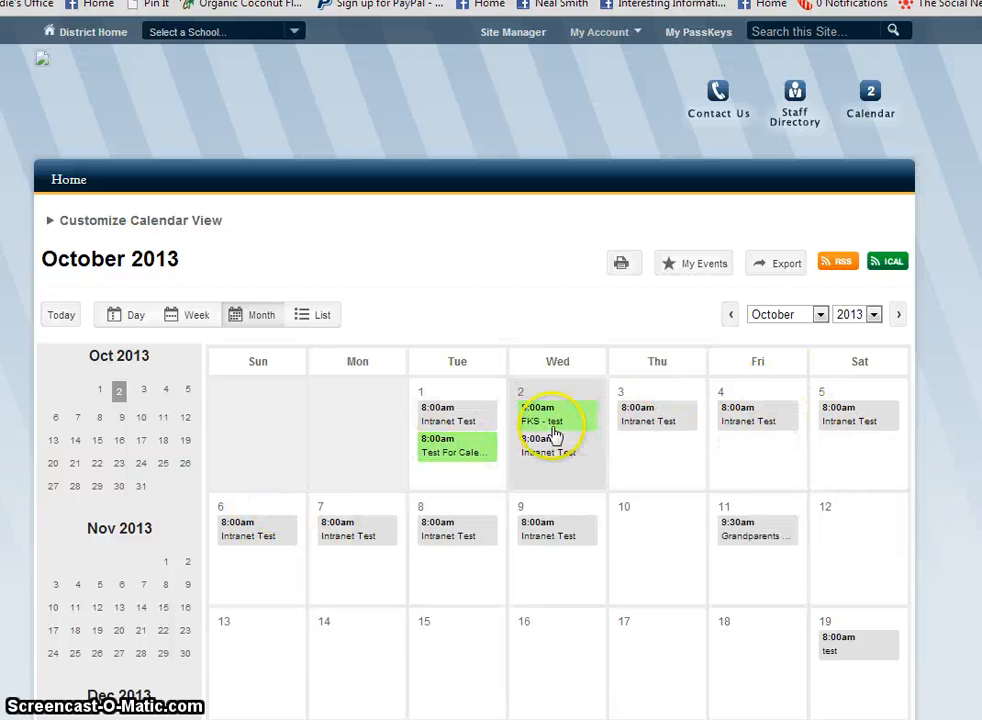
{"action": "mouse_move", "coordinate": [466, 450]}
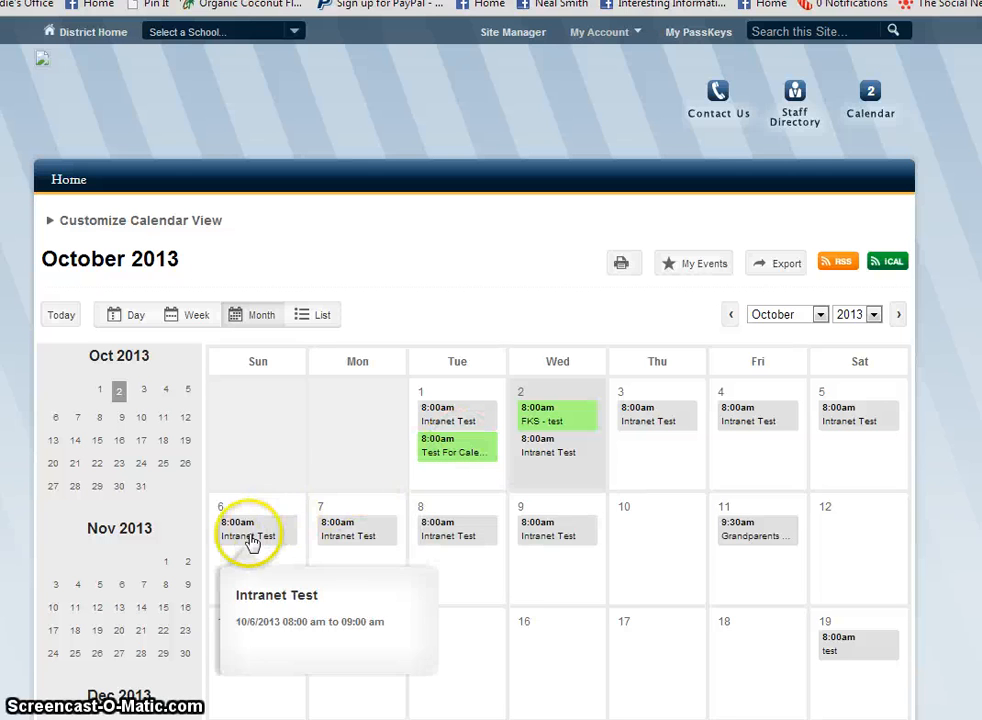
{"action": "mouse_move", "coordinate": [580, 540]}
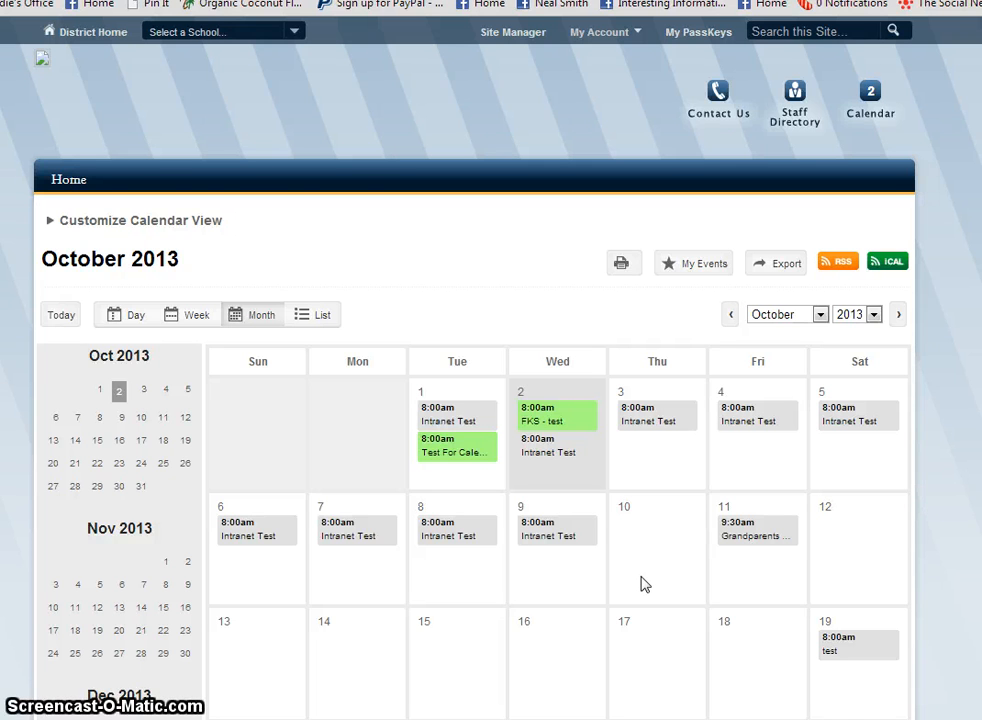
Step: Switch to the Charles W. Longer Elementary School site and open its calendar page in Site Manager
{"action": "left_click", "coordinate": [296, 33]}
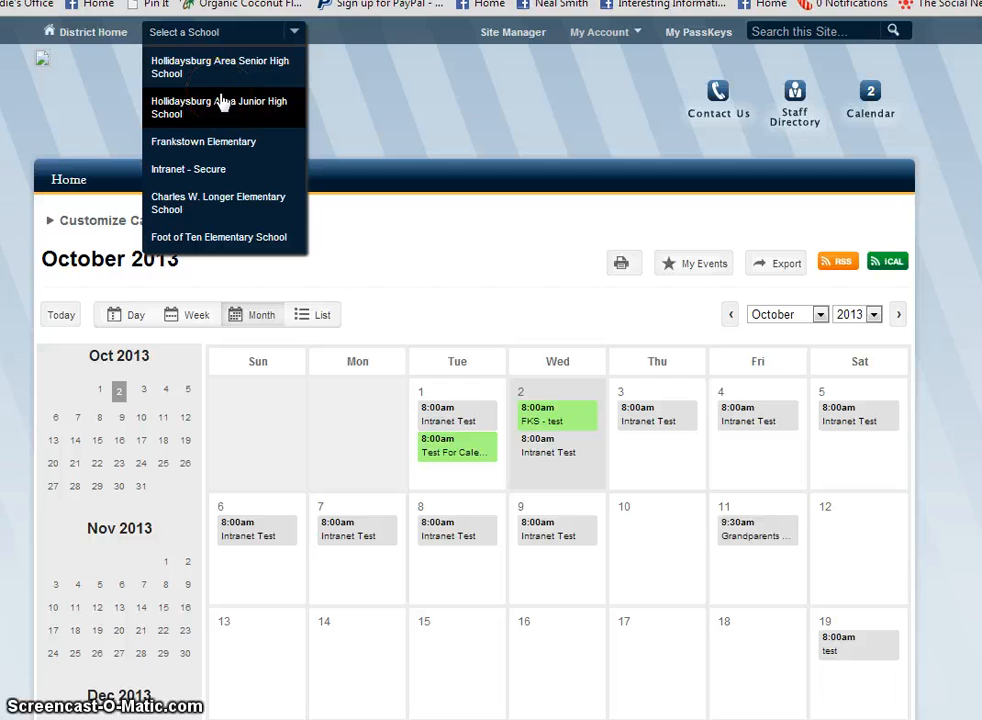
{"action": "left_click", "coordinate": [190, 203]}
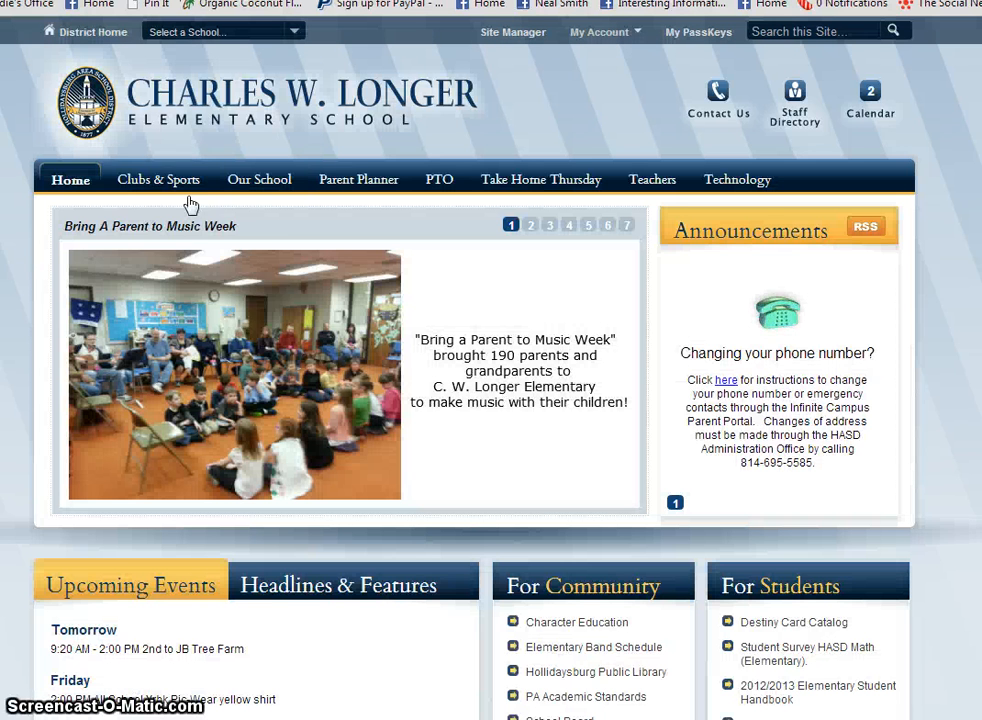
{"action": "left_click", "coordinate": [519, 38]}
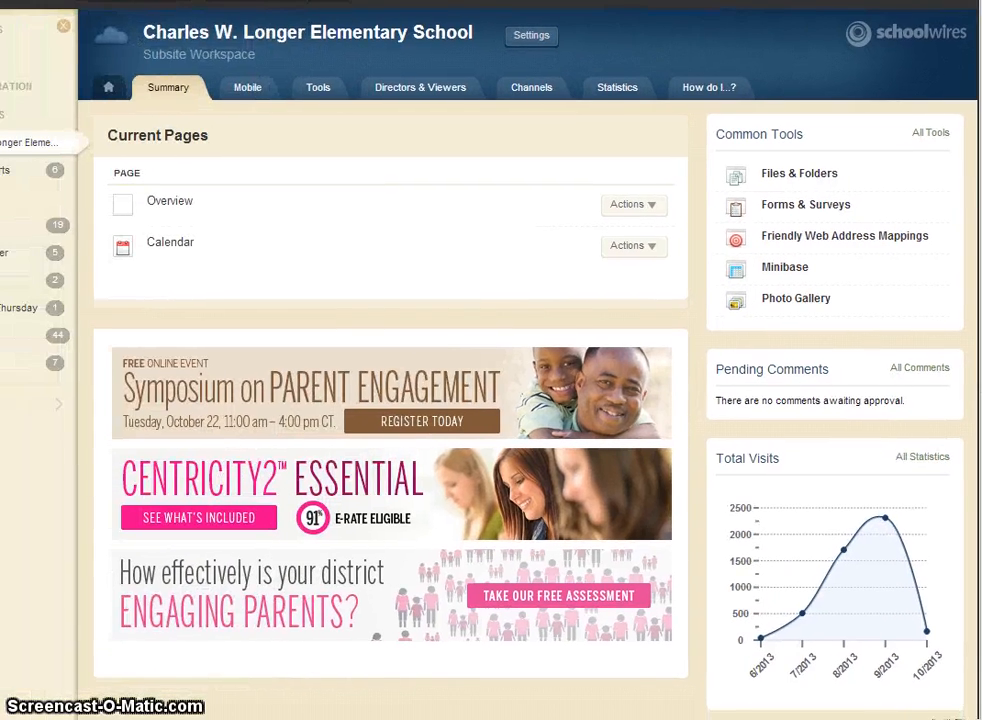
{"action": "left_click", "coordinate": [175, 246]}
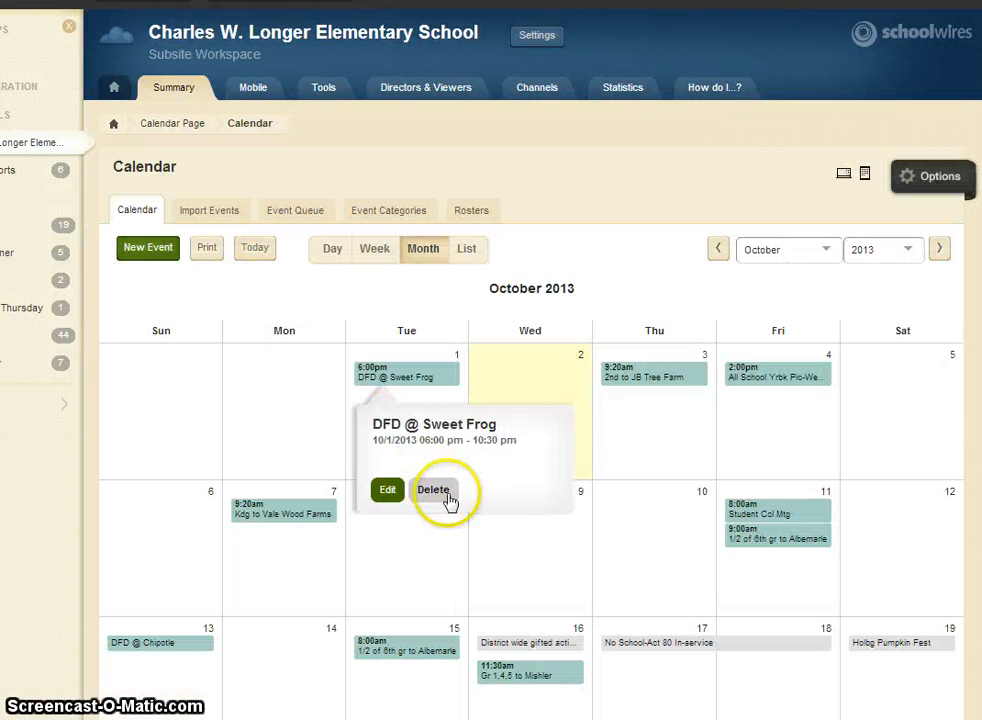
{"action": "mouse_move", "coordinate": [818, 384]}
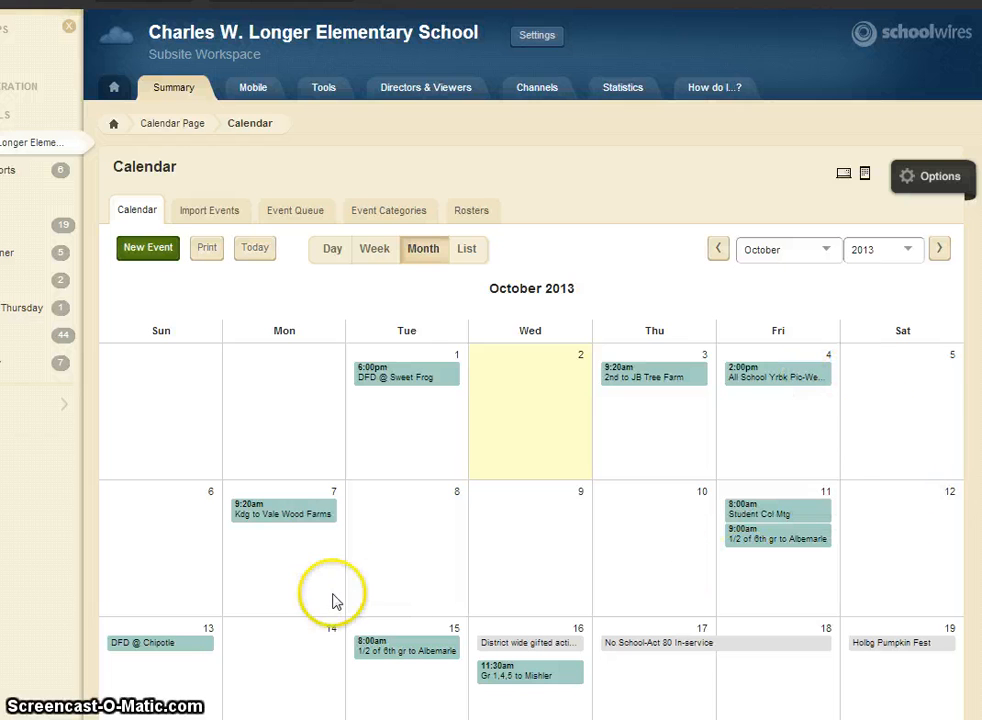
{"action": "mouse_move", "coordinate": [380, 660]}
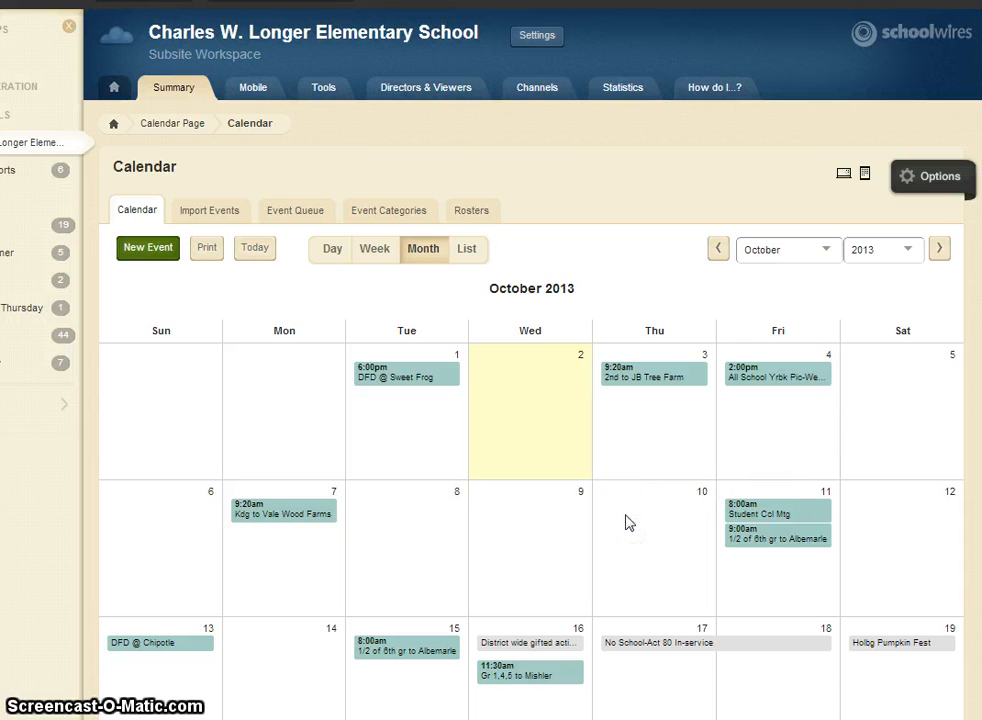
Step: Start a new event on October 2, 2013 titled "CWL Test" and assign it the CWL category
{"action": "left_click", "coordinate": [506, 400]}
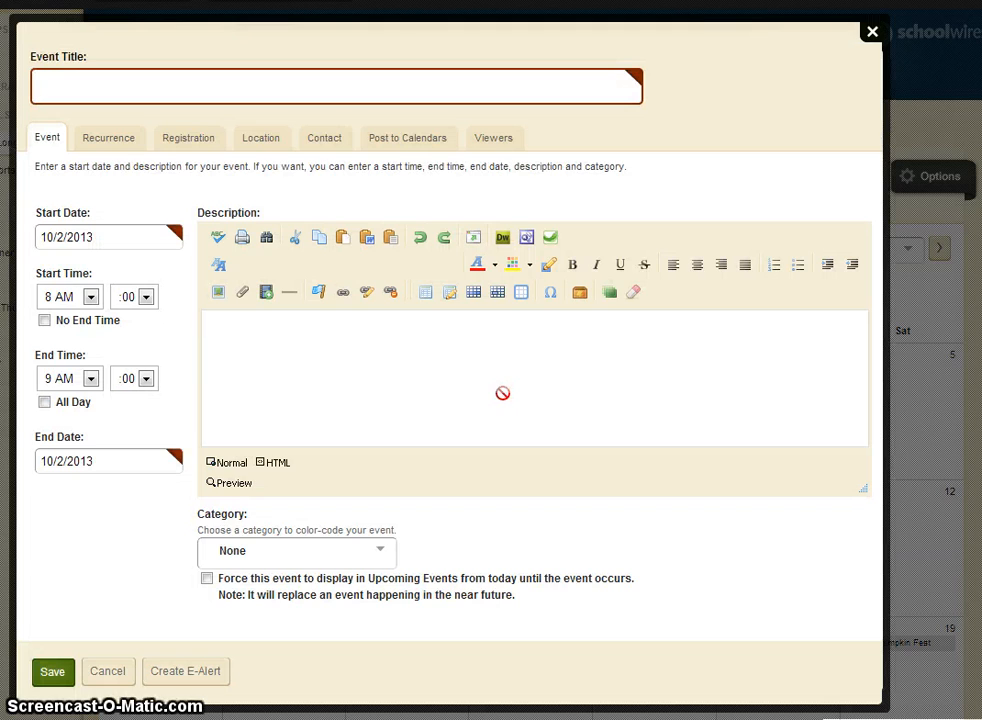
{"action": "left_click", "coordinate": [212, 84]}
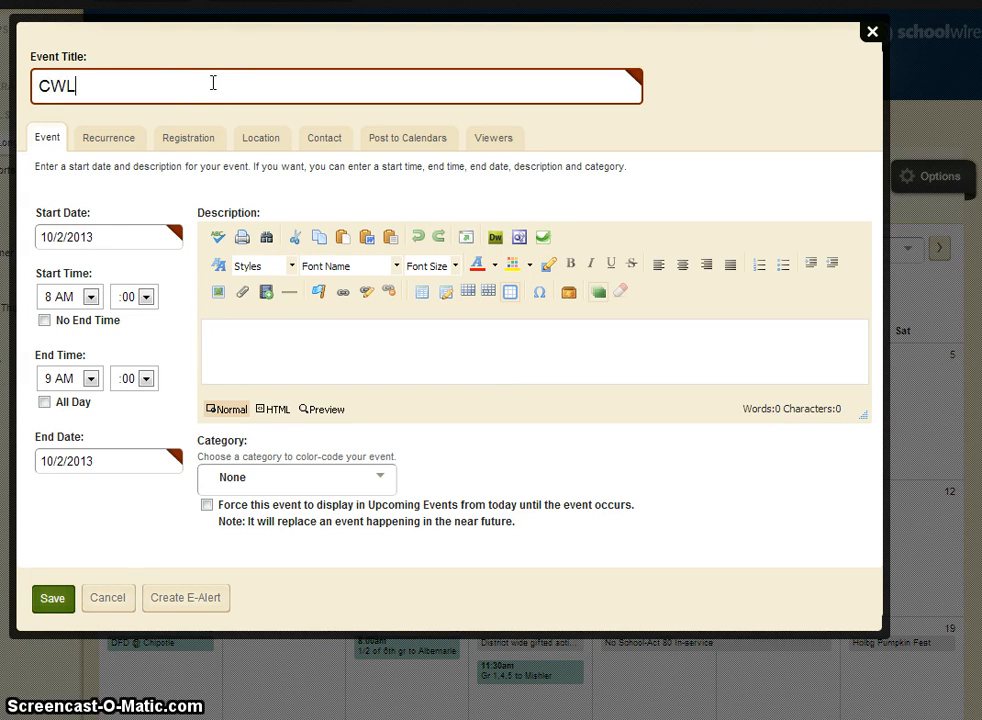
{"action": "type", "text": "CWL Test"}
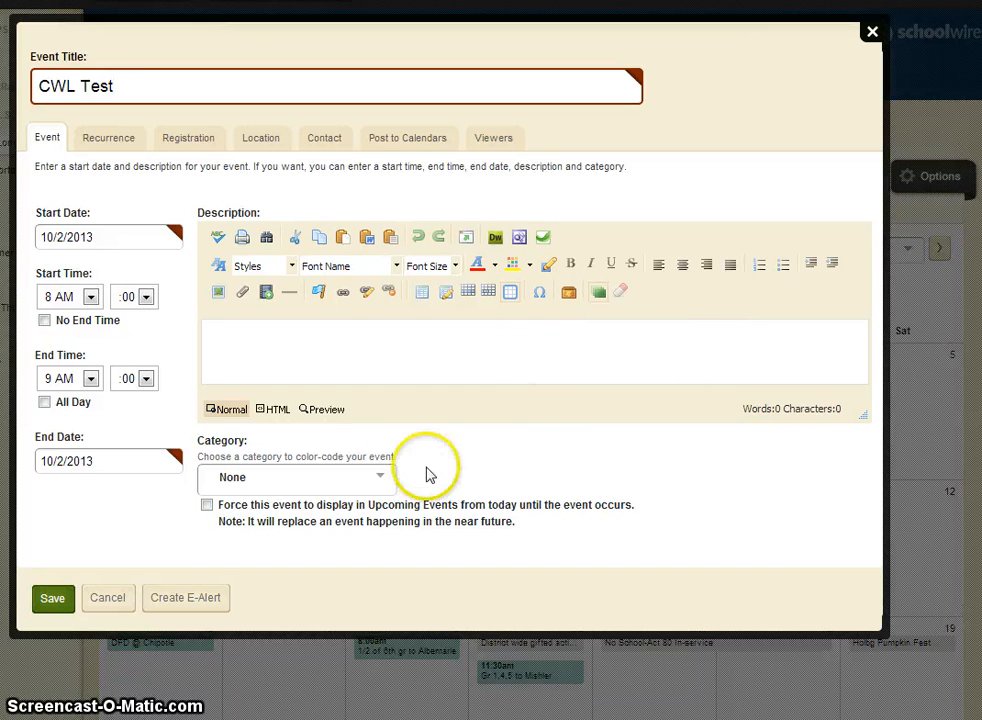
{"action": "left_click", "coordinate": [380, 482]}
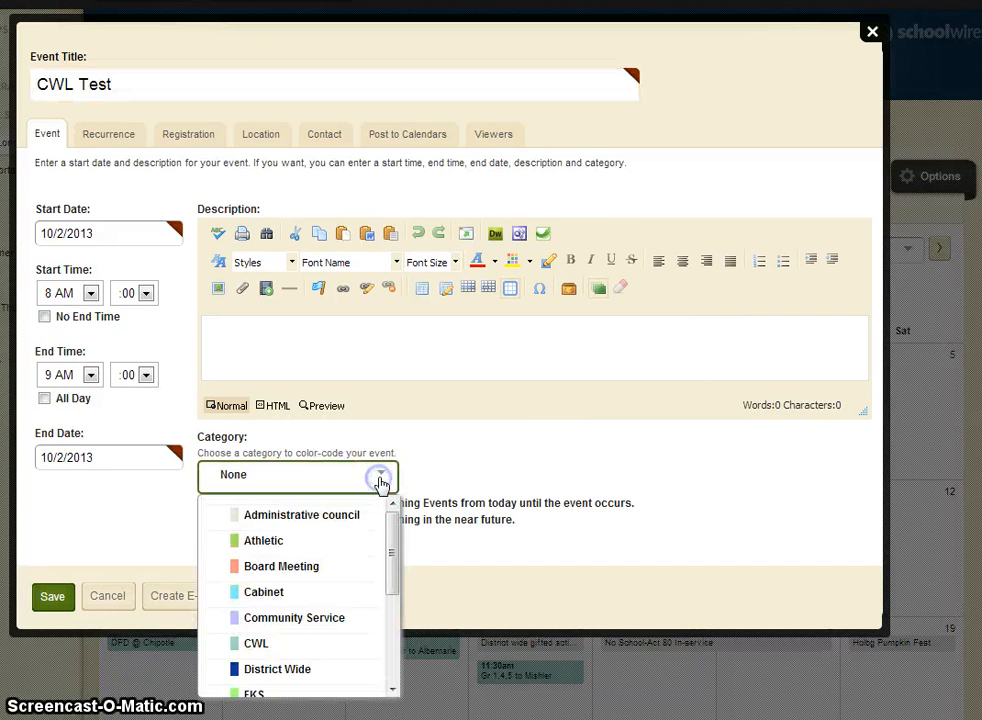
{"action": "left_click", "coordinate": [256, 644]}
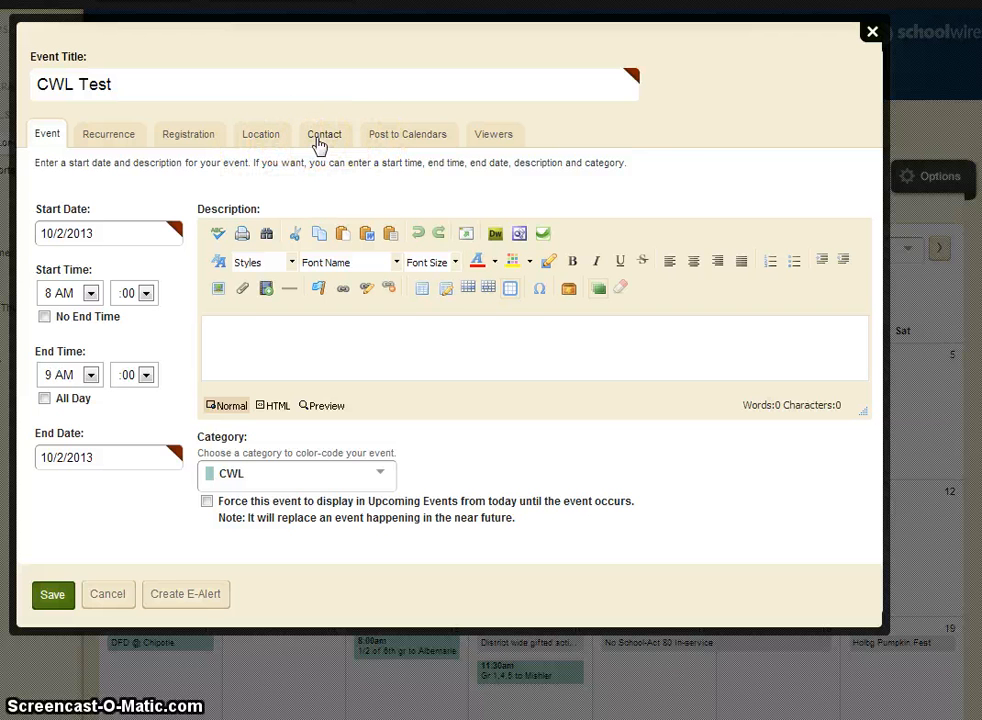
Step: Set the event to post to the Hollidaysburg Area School District calendar and add the District Intranet collection
{"action": "left_click", "coordinate": [409, 145]}
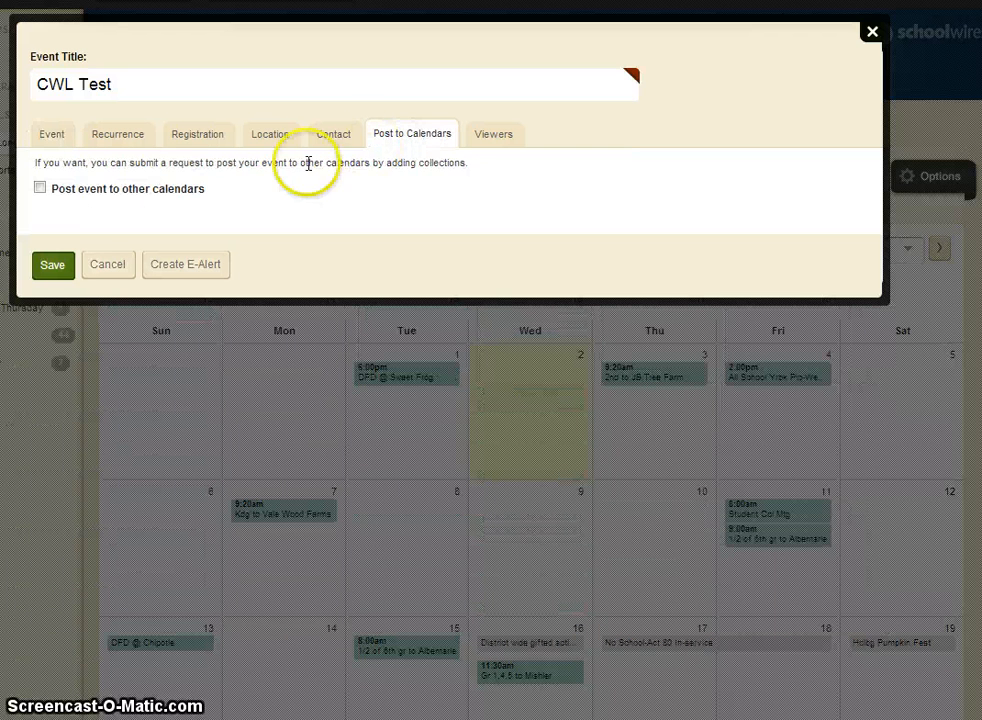
{"action": "left_click", "coordinate": [40, 189]}
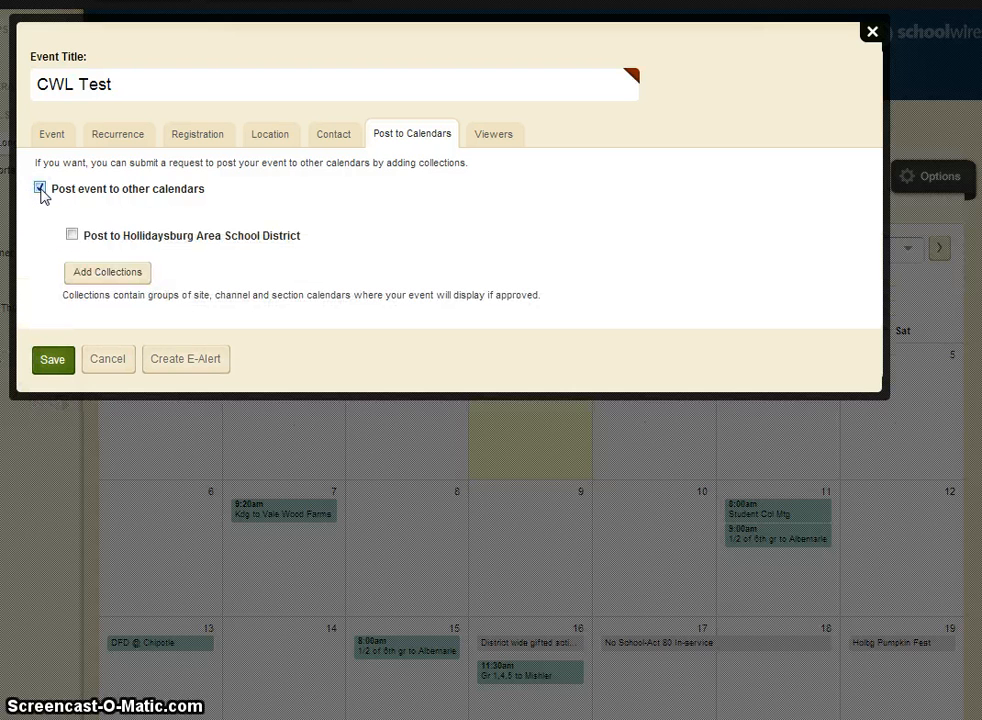
{"action": "left_click", "coordinate": [72, 235]}
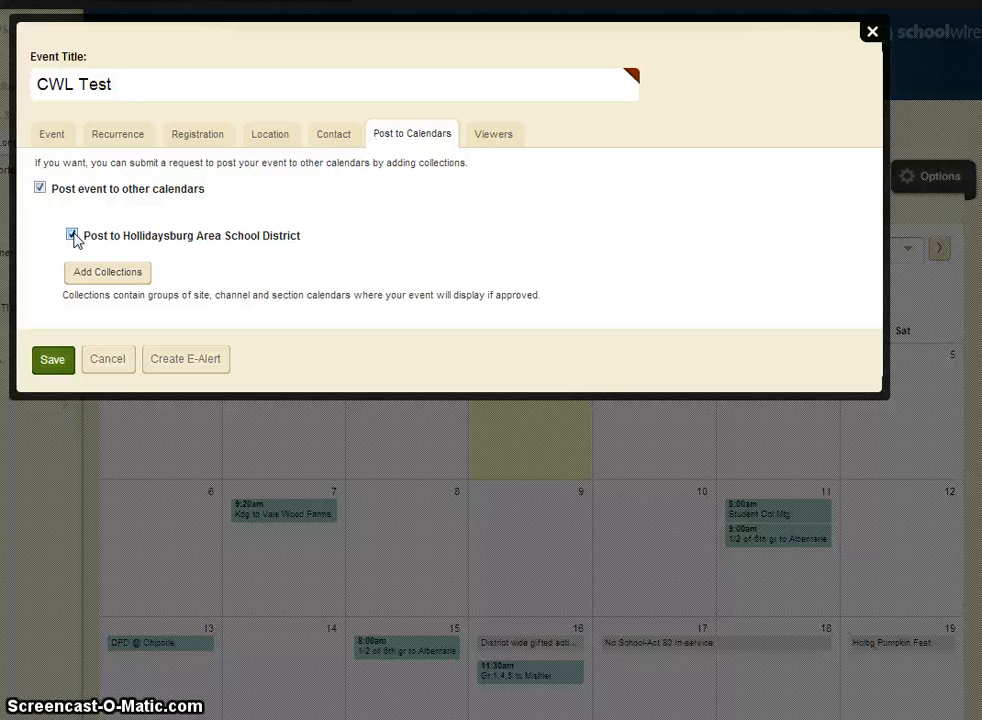
{"action": "left_click", "coordinate": [108, 272]}
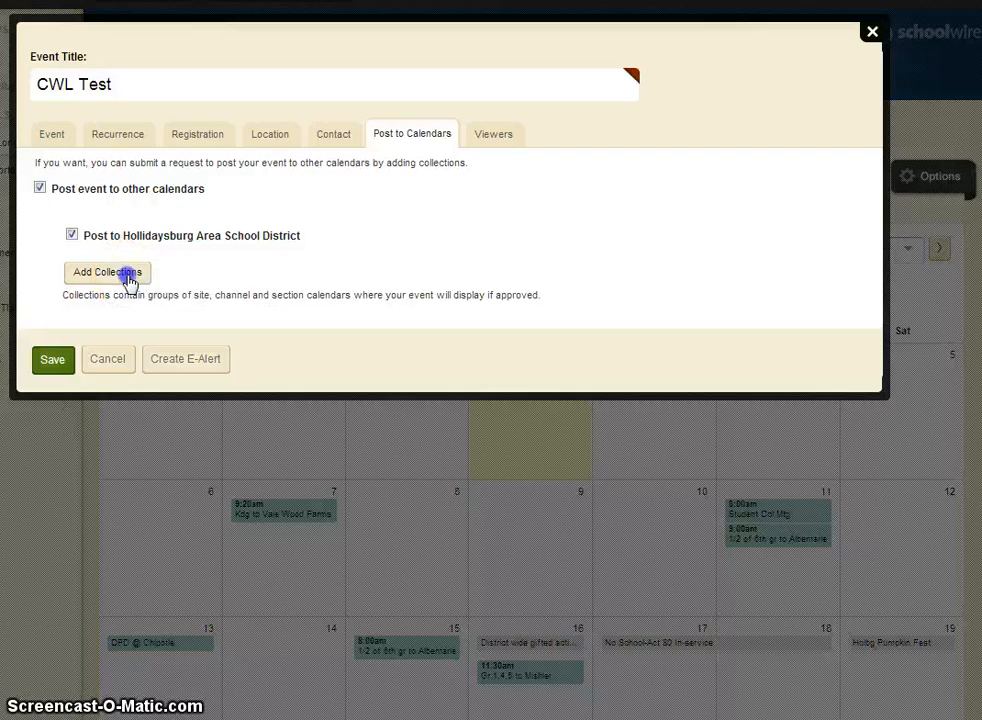
{"action": "left_click", "coordinate": [583, 165]}
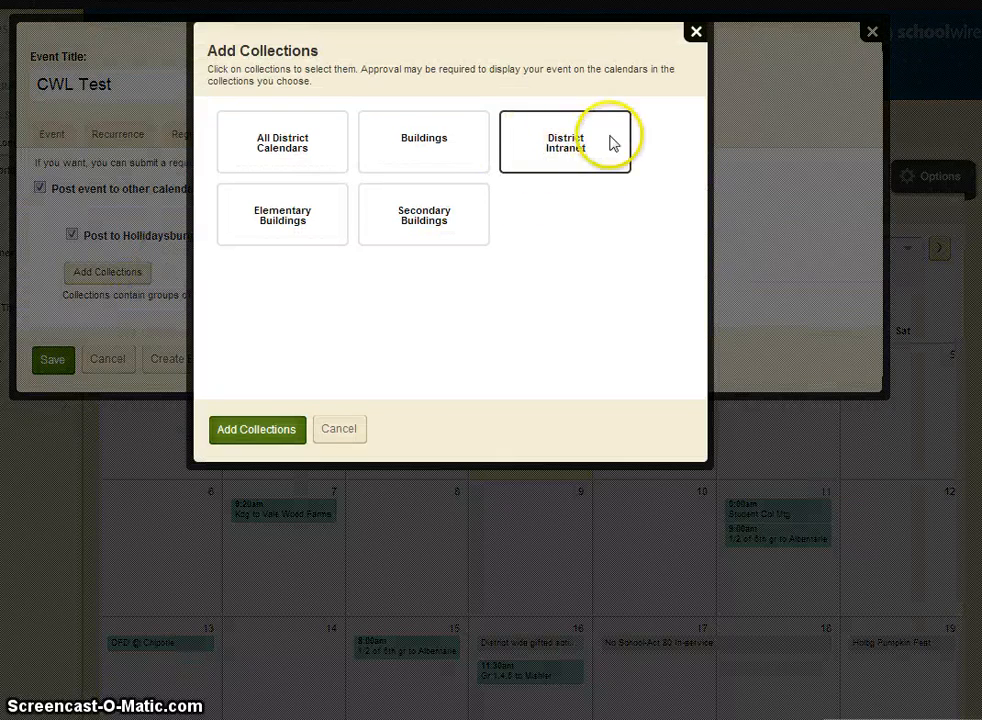
{"action": "left_click", "coordinate": [576, 146]}
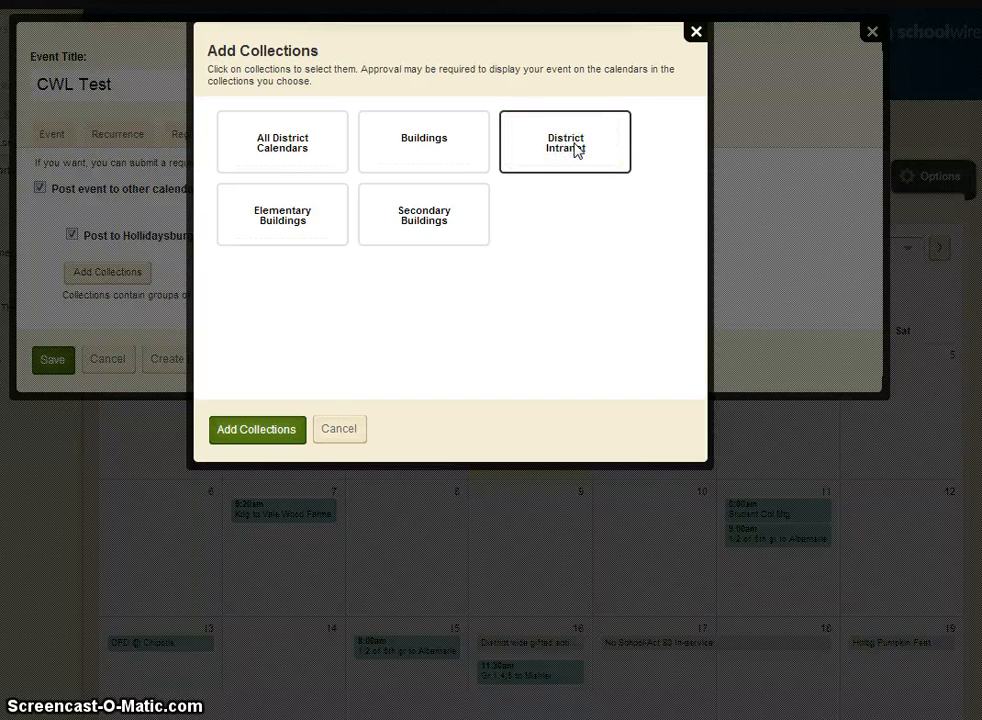
{"action": "left_click", "coordinate": [254, 434]}
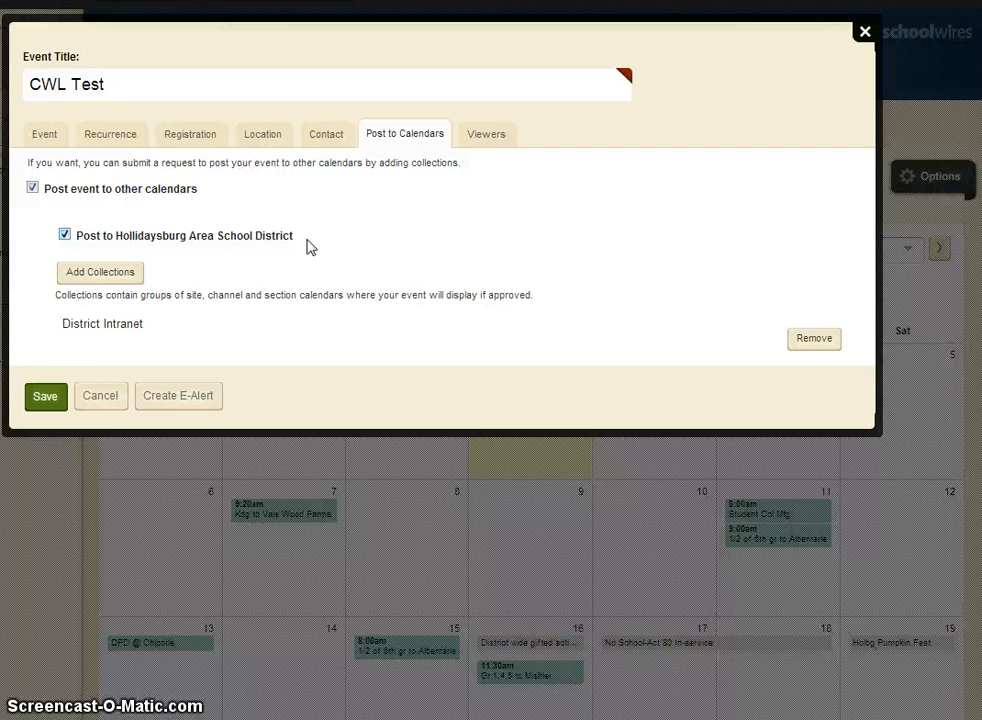
Step: Save the CWL Test event, accepting that it occurs in the past, and check it on the calendar
{"action": "left_click", "coordinate": [42, 398]}
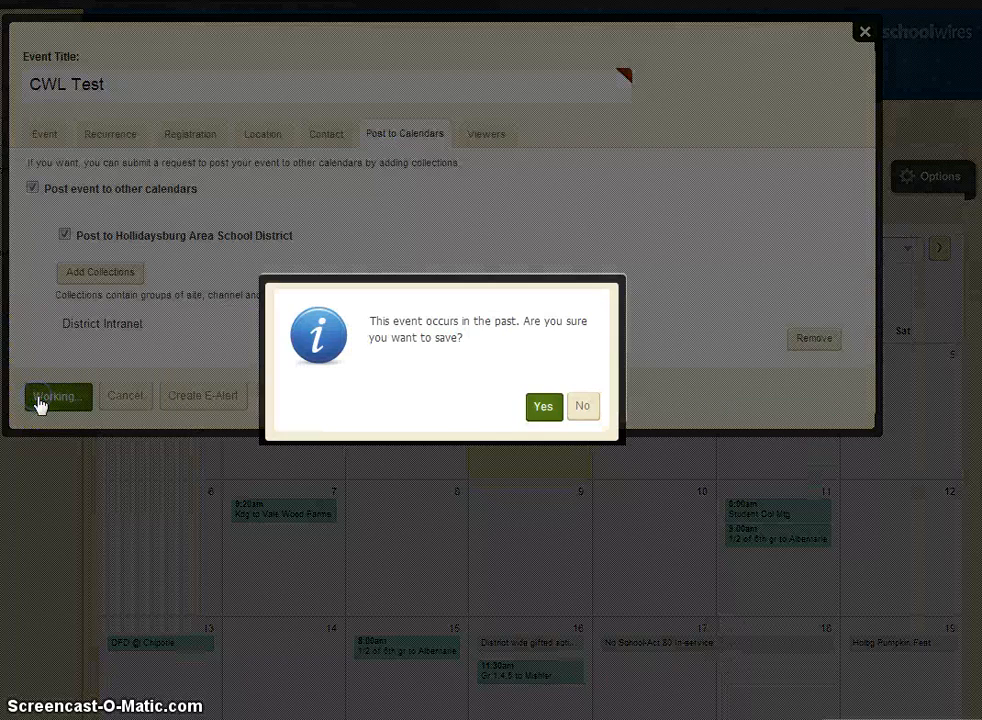
{"action": "left_click", "coordinate": [543, 408]}
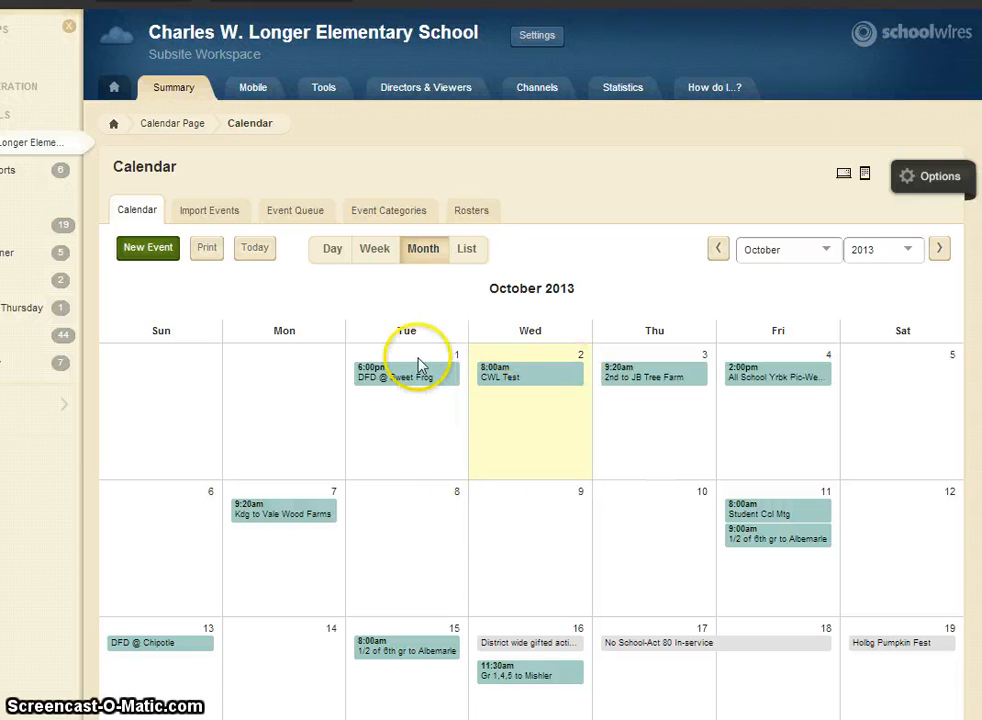
{"action": "mouse_move", "coordinate": [500, 378]}
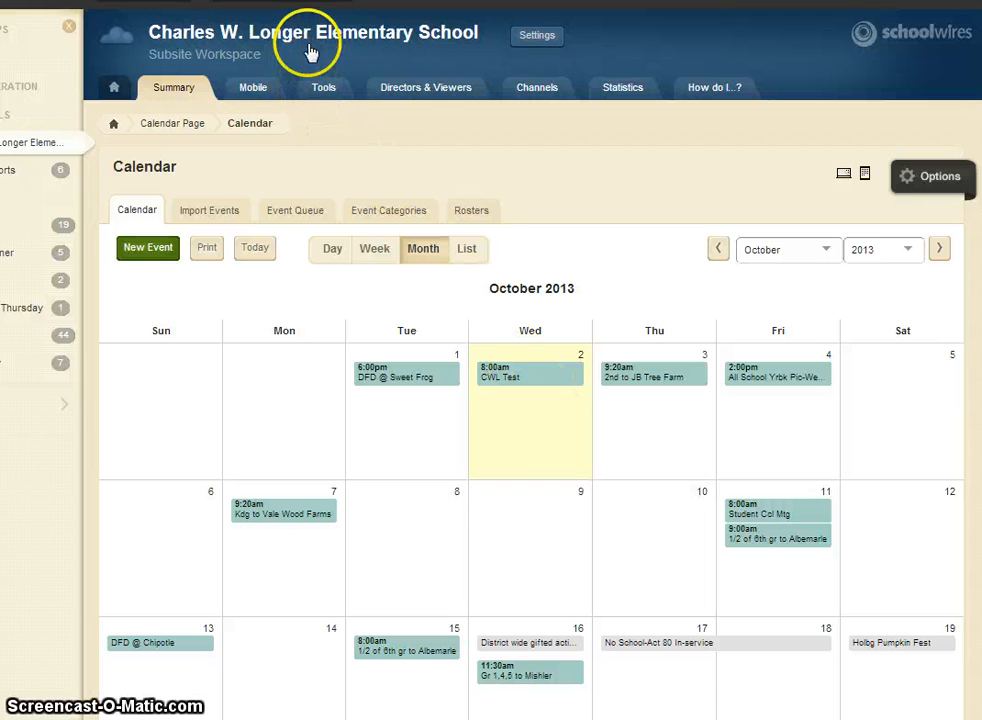
Step: Switch to the Intranet - Secure site's calendar and approve the CWL Test request in its event queue
{"action": "left_click", "coordinate": [37, 404]}
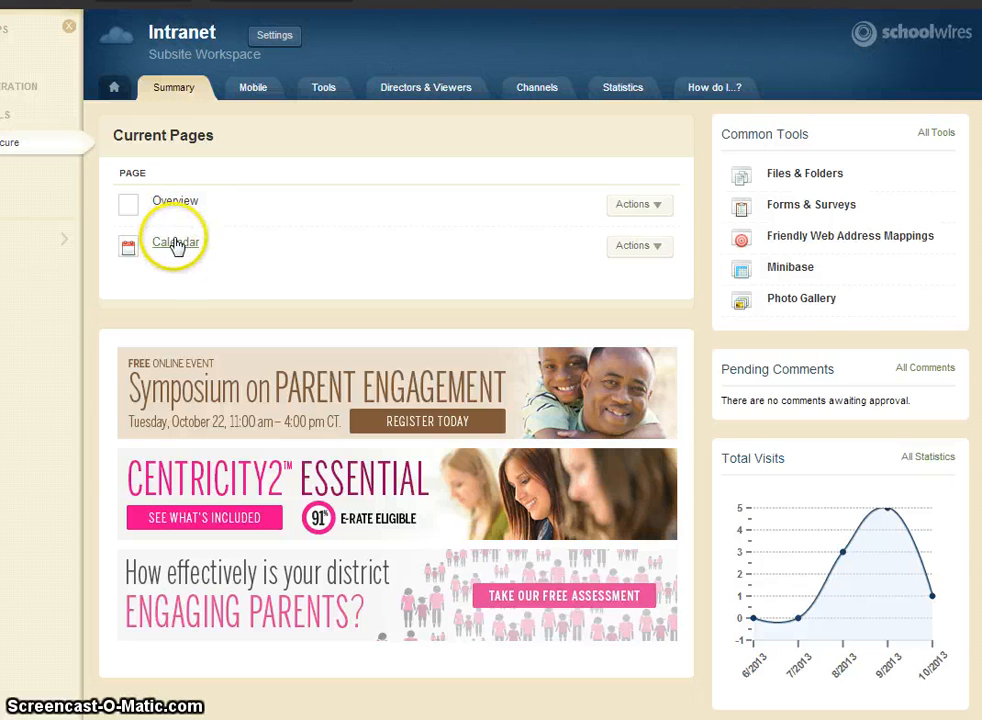
{"action": "left_click", "coordinate": [175, 243]}
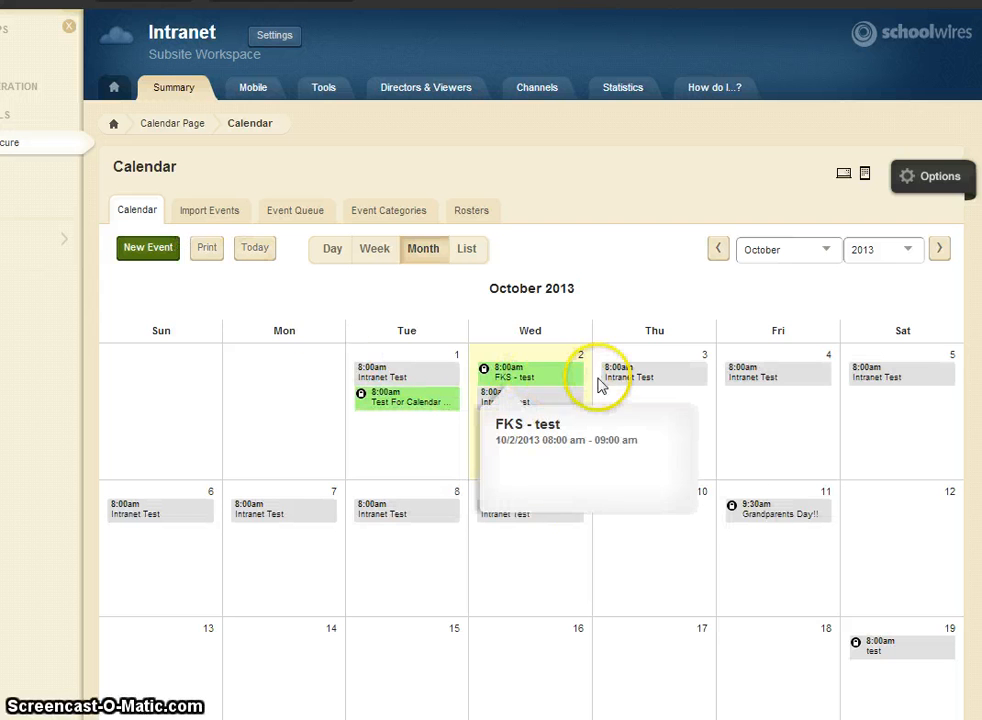
{"action": "mouse_move", "coordinate": [570, 412]}
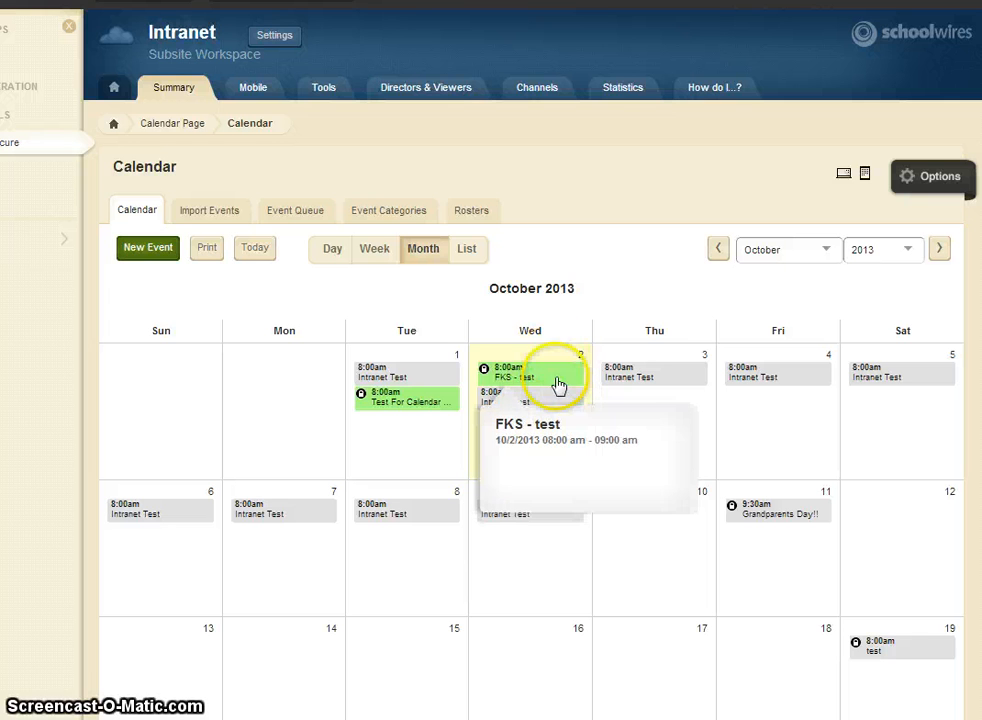
{"action": "left_click", "coordinate": [291, 215]}
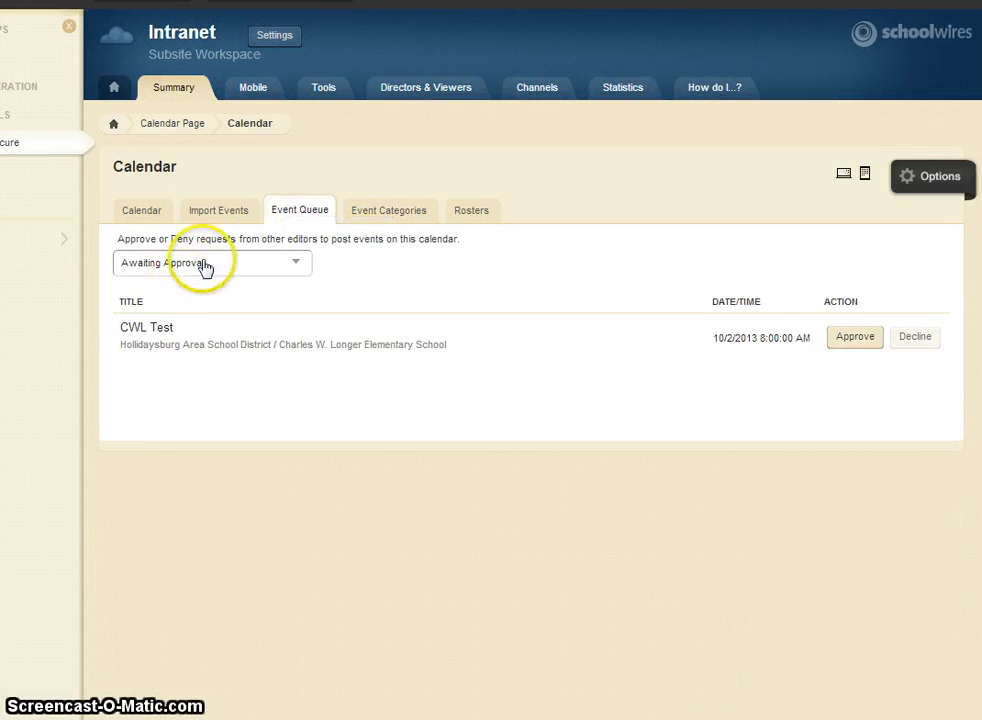
{"action": "left_click", "coordinate": [862, 339]}
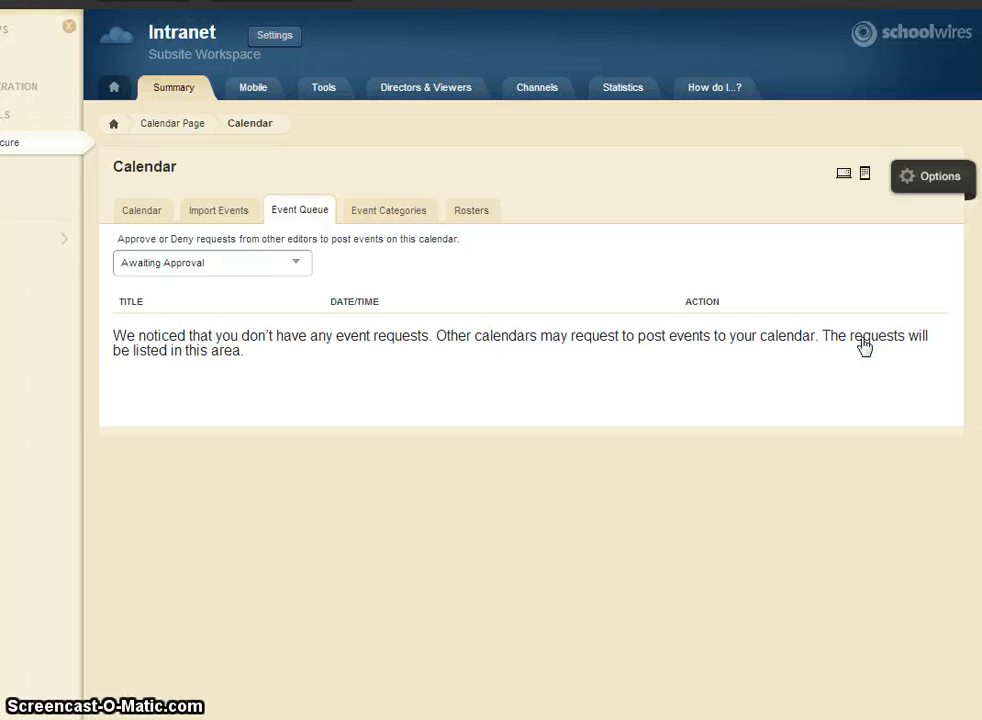
Step: Reopen the Intranet site's calendar page and check October 2013 for the approved CWL Test event
{"action": "left_click", "coordinate": [249, 126]}
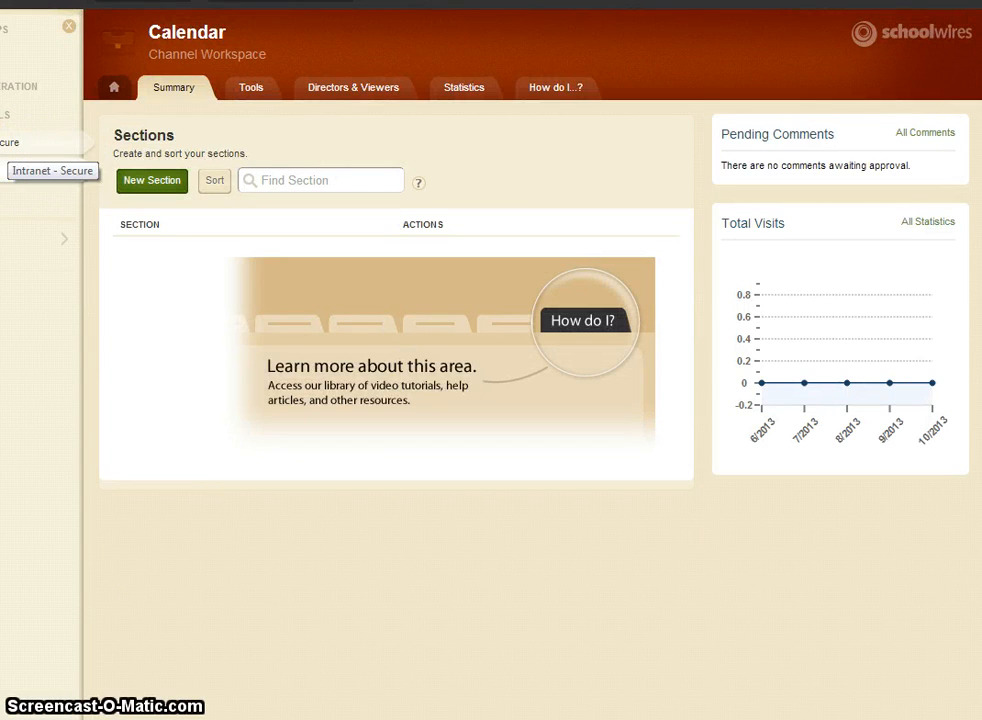
{"action": "left_click", "coordinate": [46, 150]}
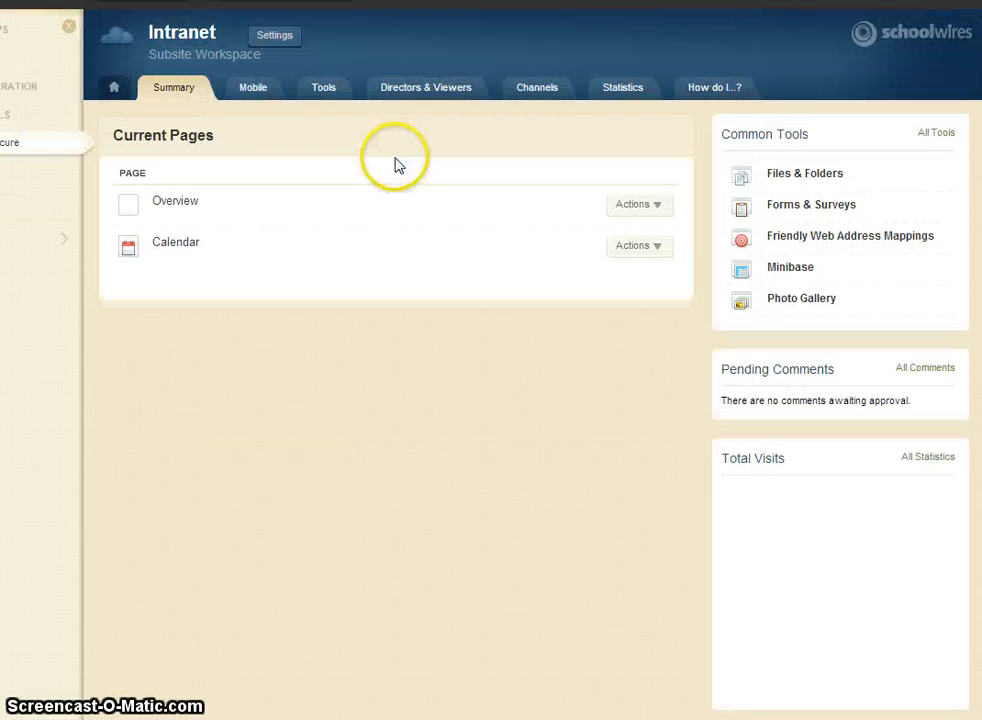
{"action": "left_click", "coordinate": [182, 246]}
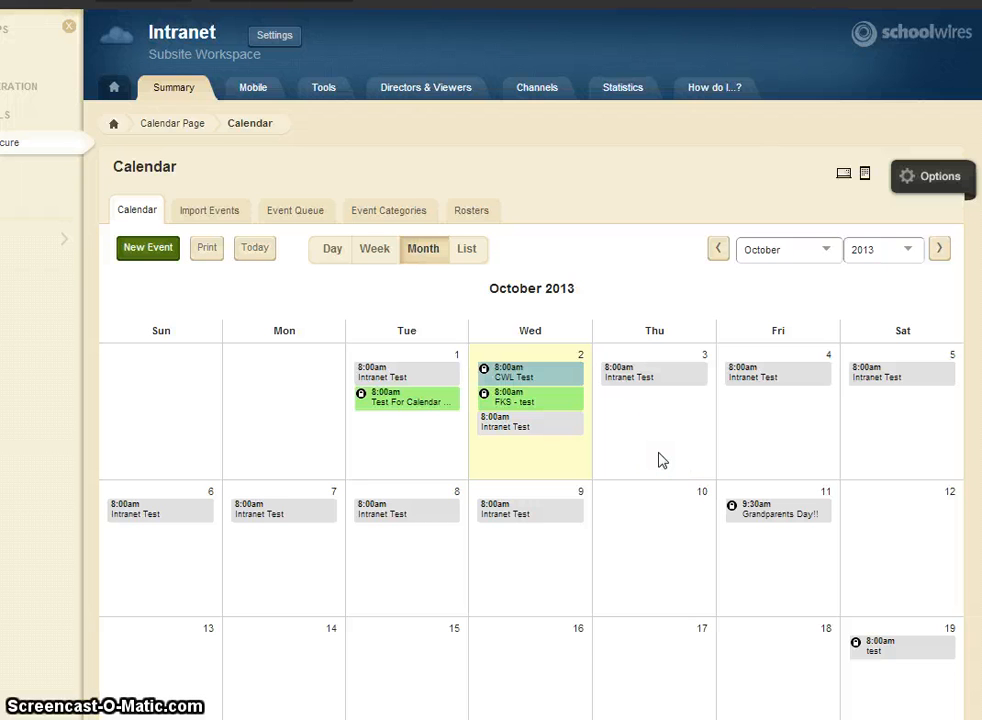
Step: Switch to the Hollidaysburg Area School District calendar and decline the CWL Test request in its event queue
{"action": "left_click", "coordinate": [52, 246]}
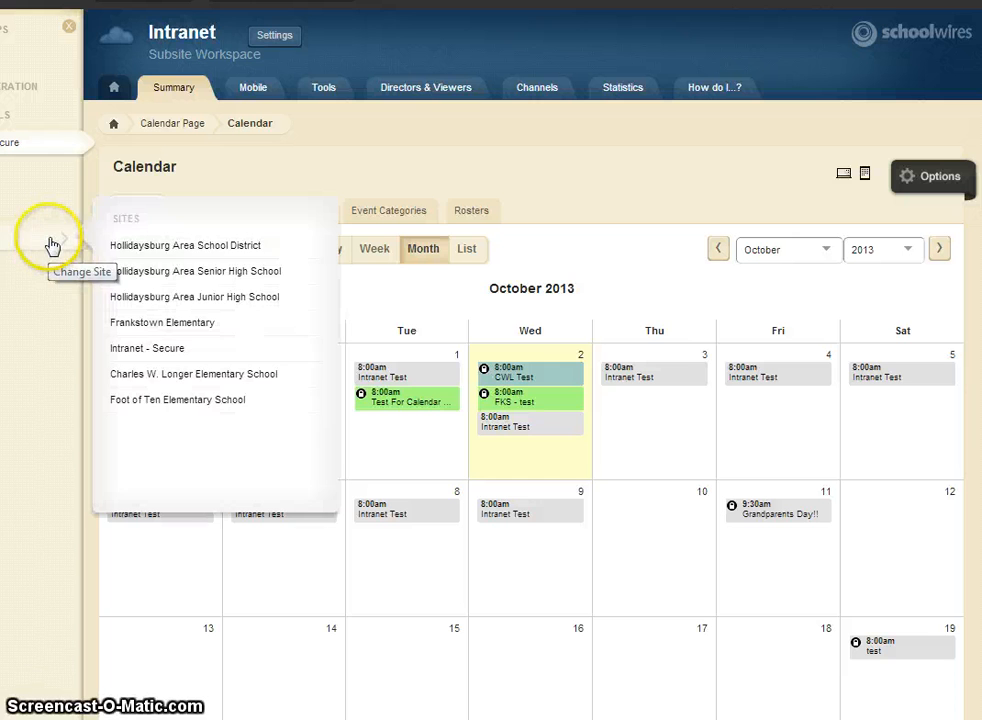
{"action": "left_click", "coordinate": [202, 252]}
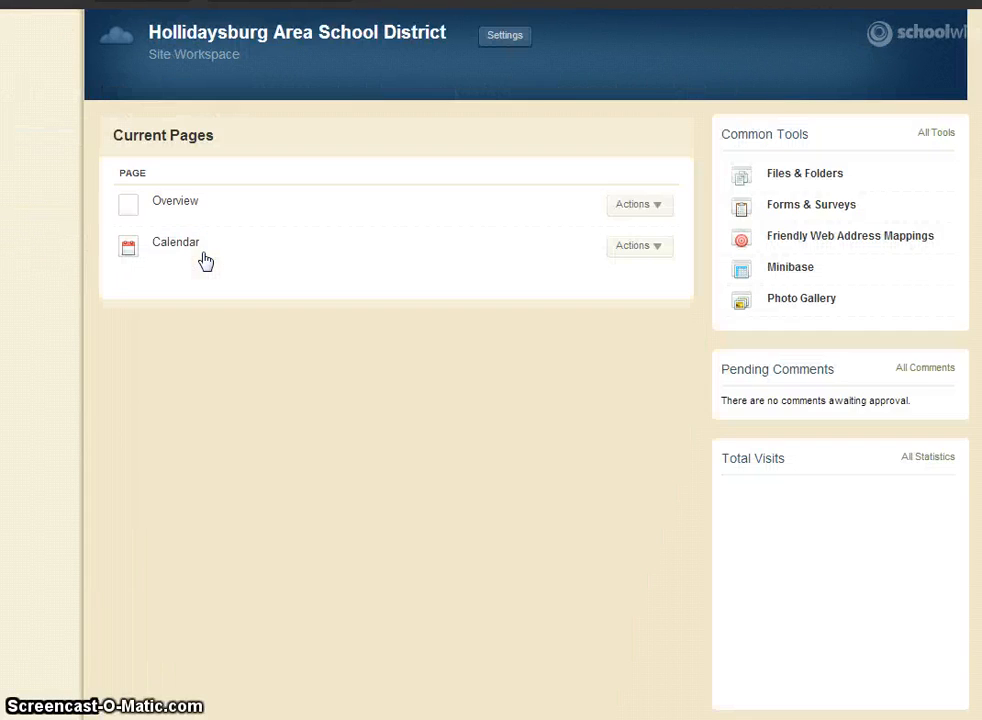
{"action": "left_click", "coordinate": [192, 250]}
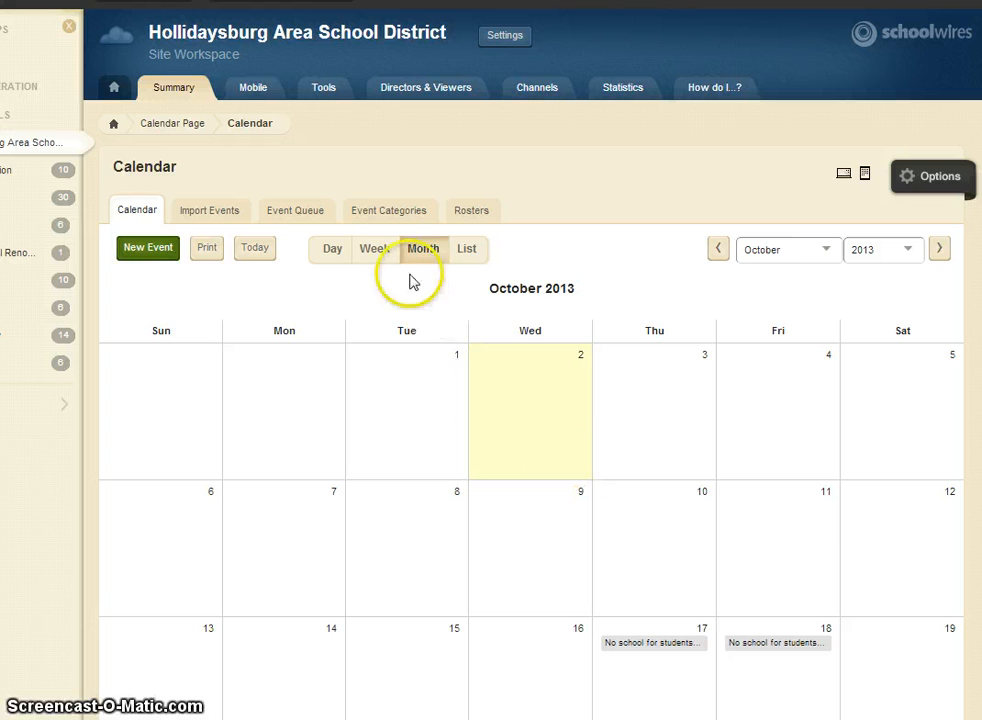
{"action": "left_click", "coordinate": [292, 213]}
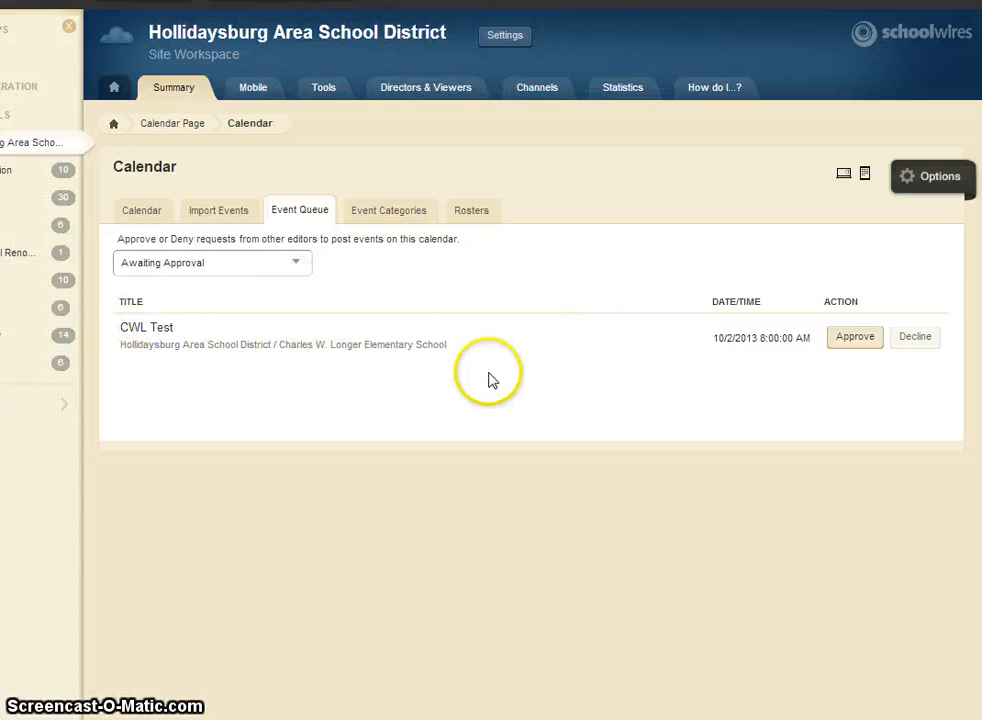
{"action": "left_click", "coordinate": [914, 338]}
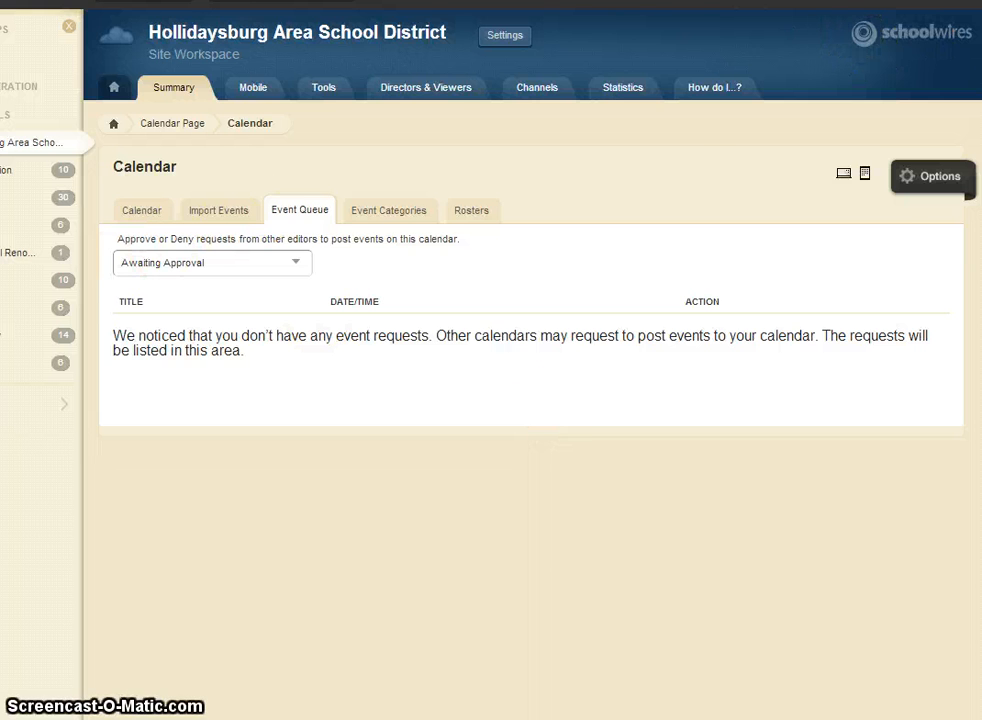
Step: Go to the public website, select the Intranet - Secure site and view its calendar
{"action": "key", "text": "ctrl+Tab"}
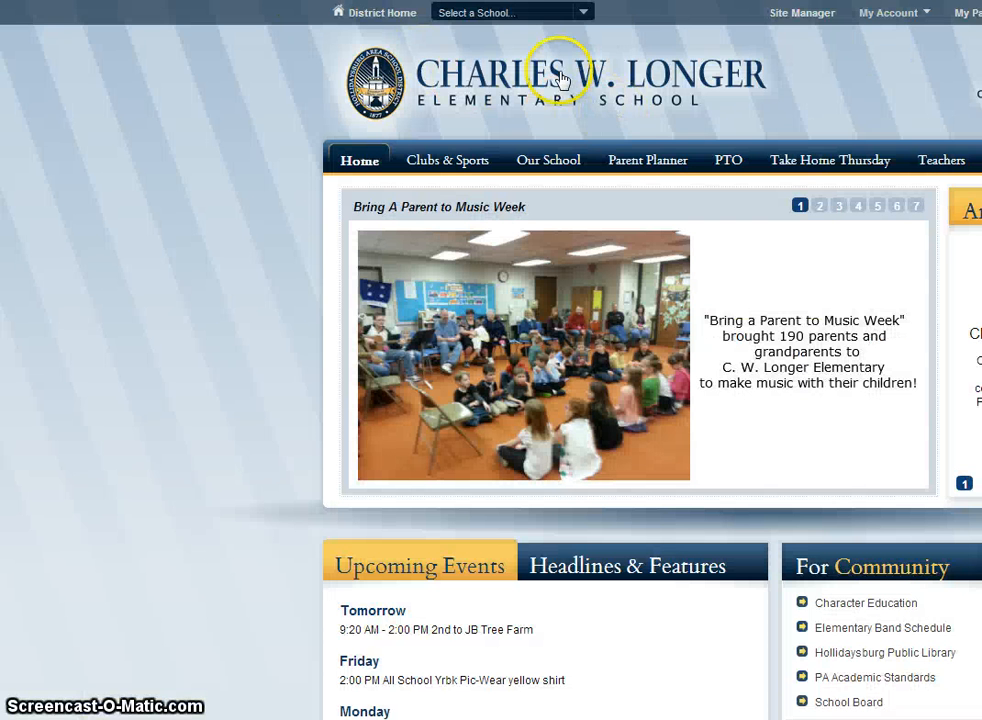
{"action": "left_click", "coordinate": [582, 15]}
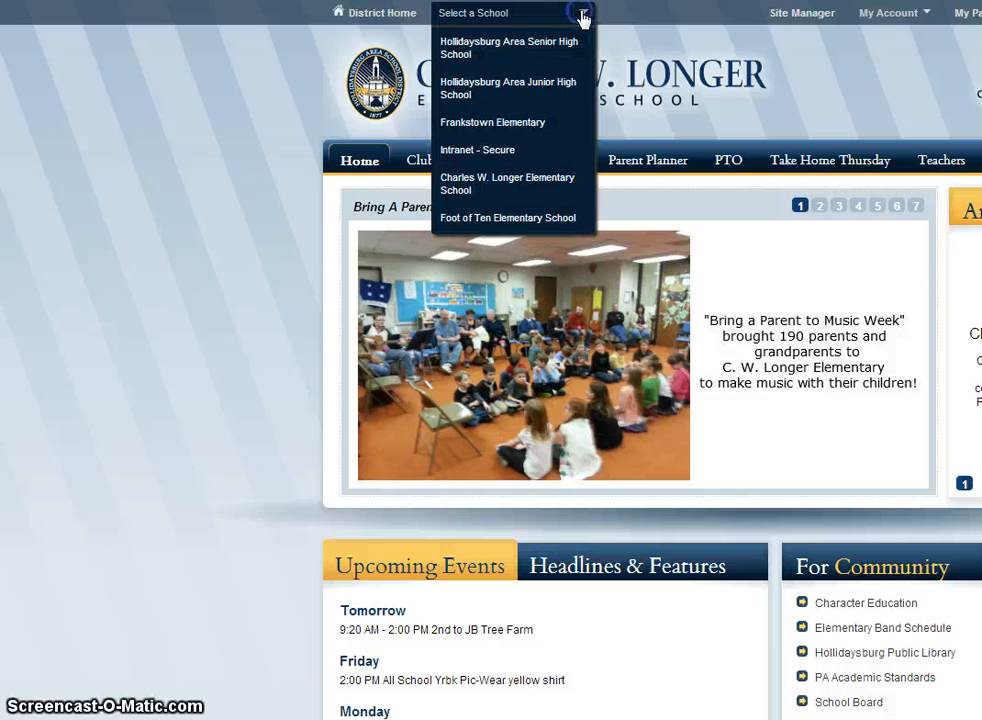
{"action": "left_click", "coordinate": [462, 152]}
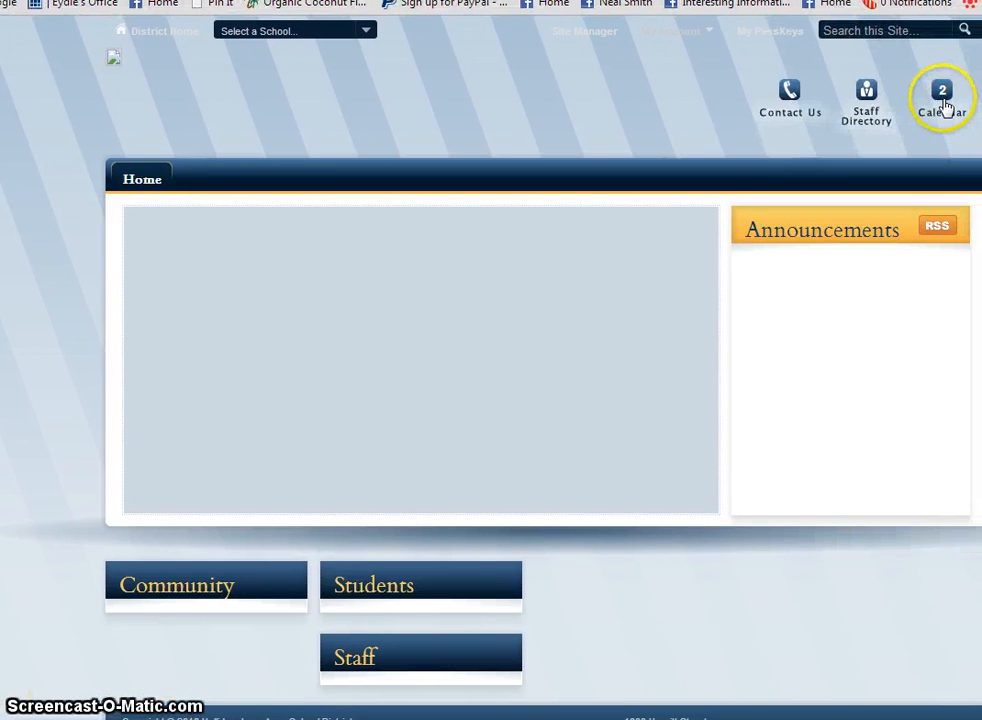
{"action": "left_click", "coordinate": [942, 103]}
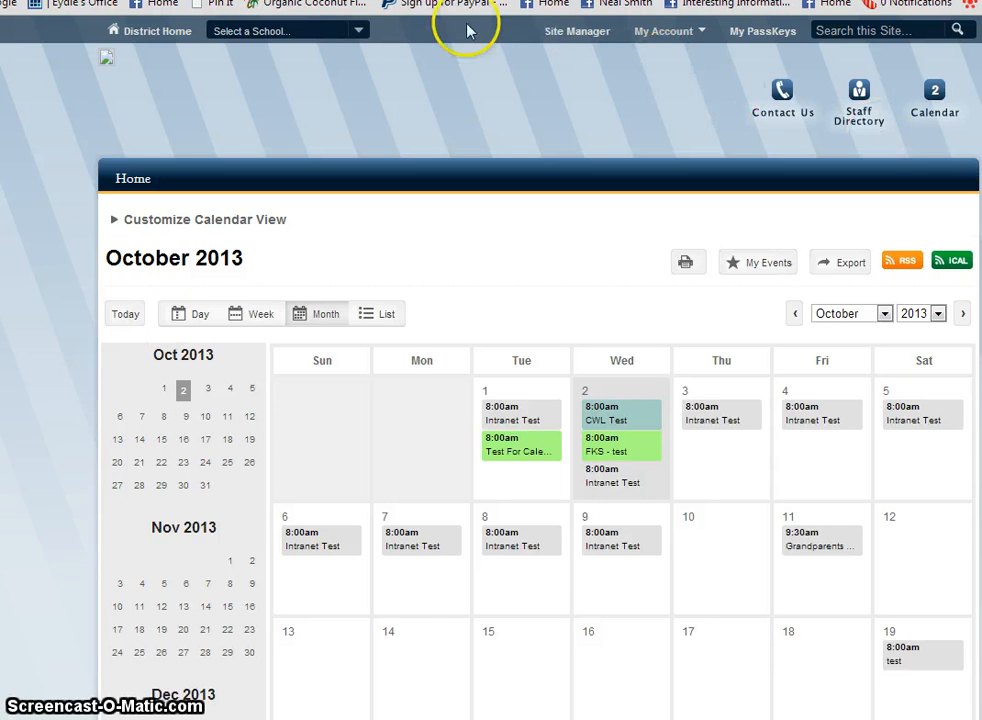
Step: Go to the Frankstown Elementary website and open the school's calendar in Site Manager
{"action": "left_click", "coordinate": [358, 31]}
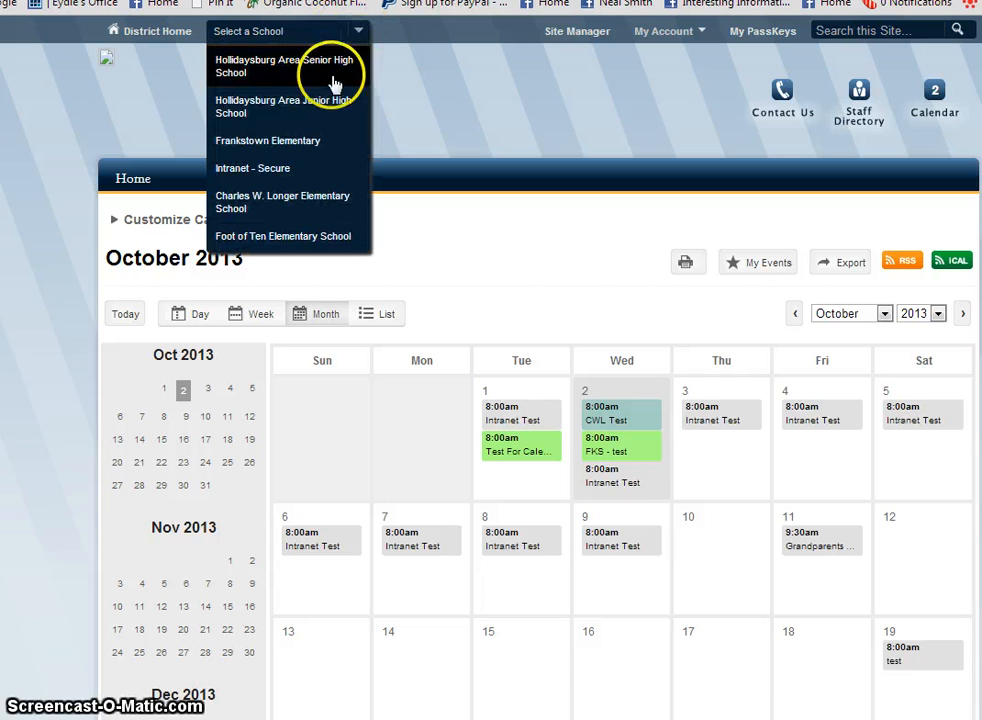
{"action": "left_click", "coordinate": [259, 144]}
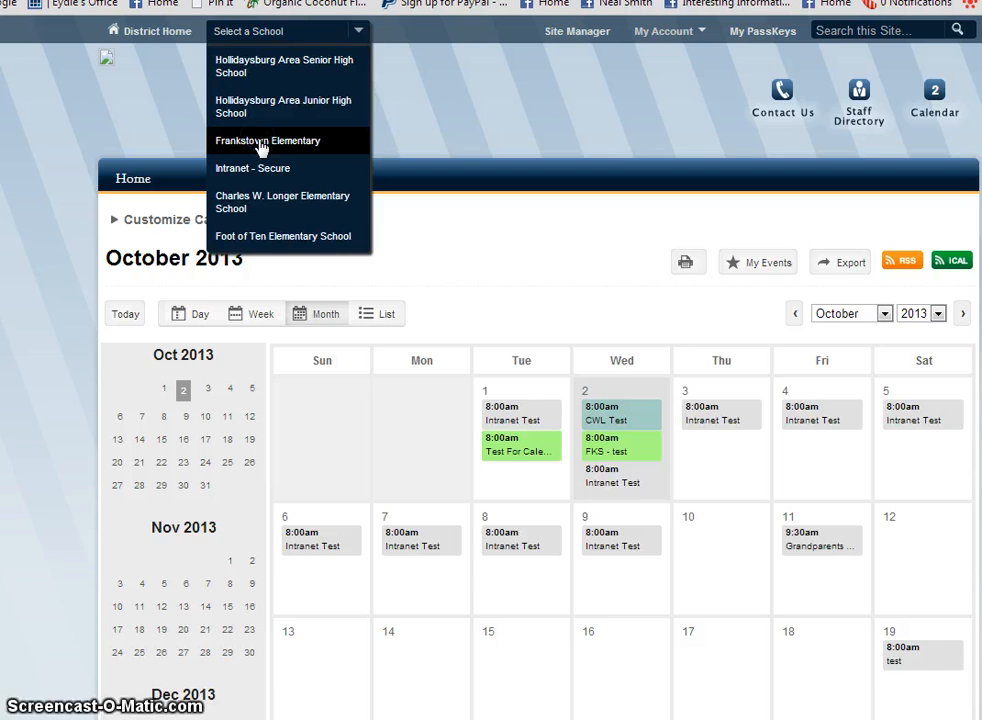
{"action": "left_click", "coordinate": [261, 148]}
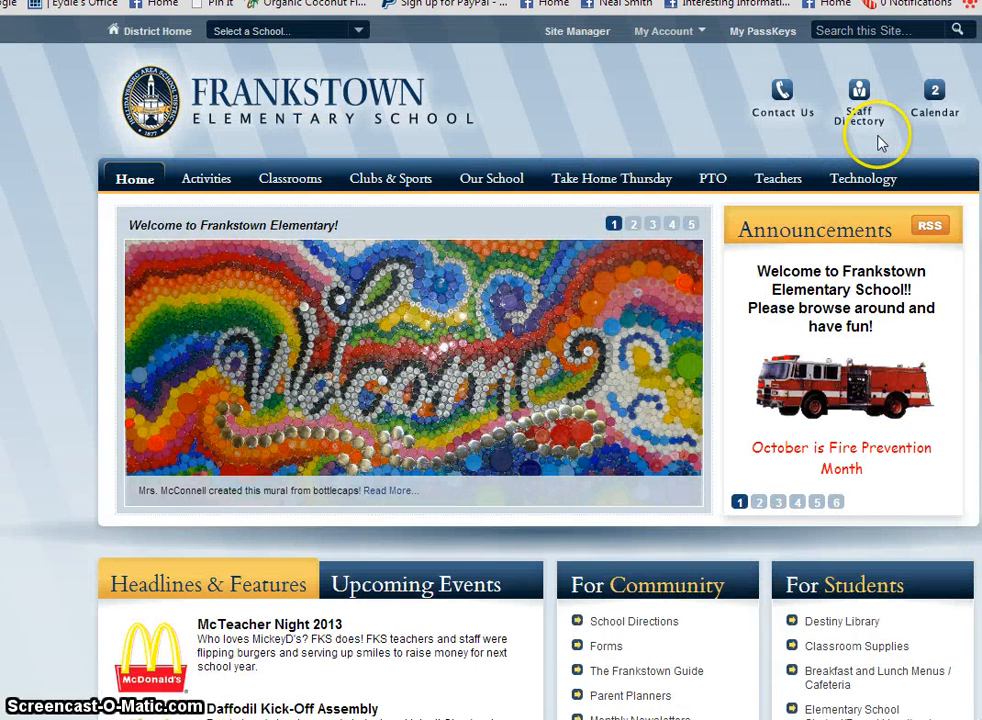
{"action": "left_click", "coordinate": [580, 32]}
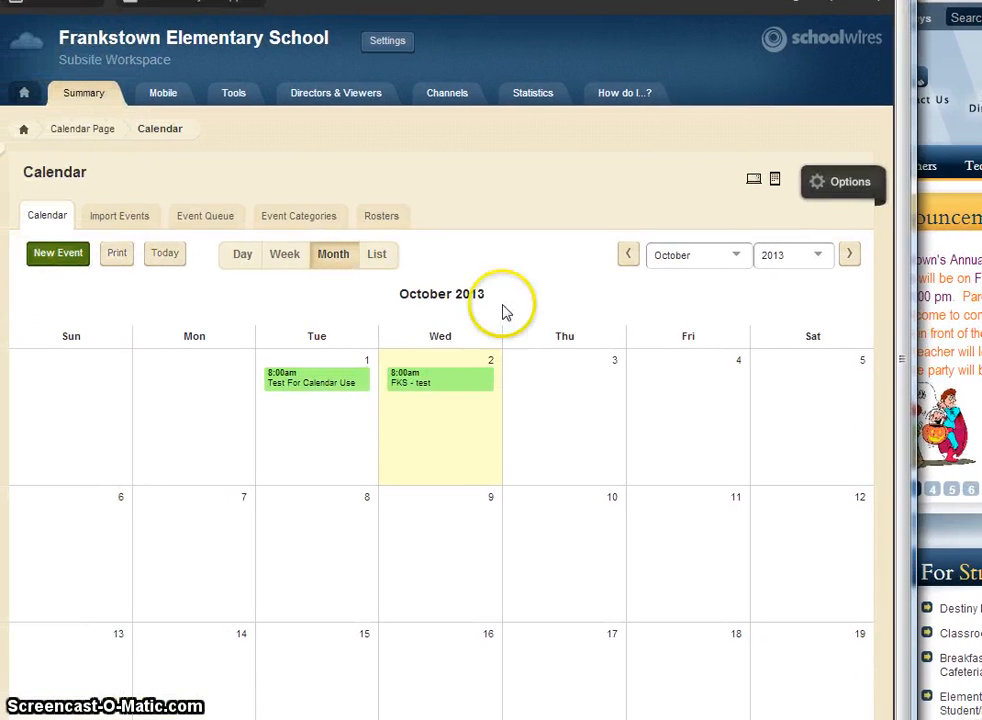
Step: Start a new event on October 3, 2013 titled "FKS TEST 2" and assign it the FKS category
{"action": "left_click", "coordinate": [565, 382]}
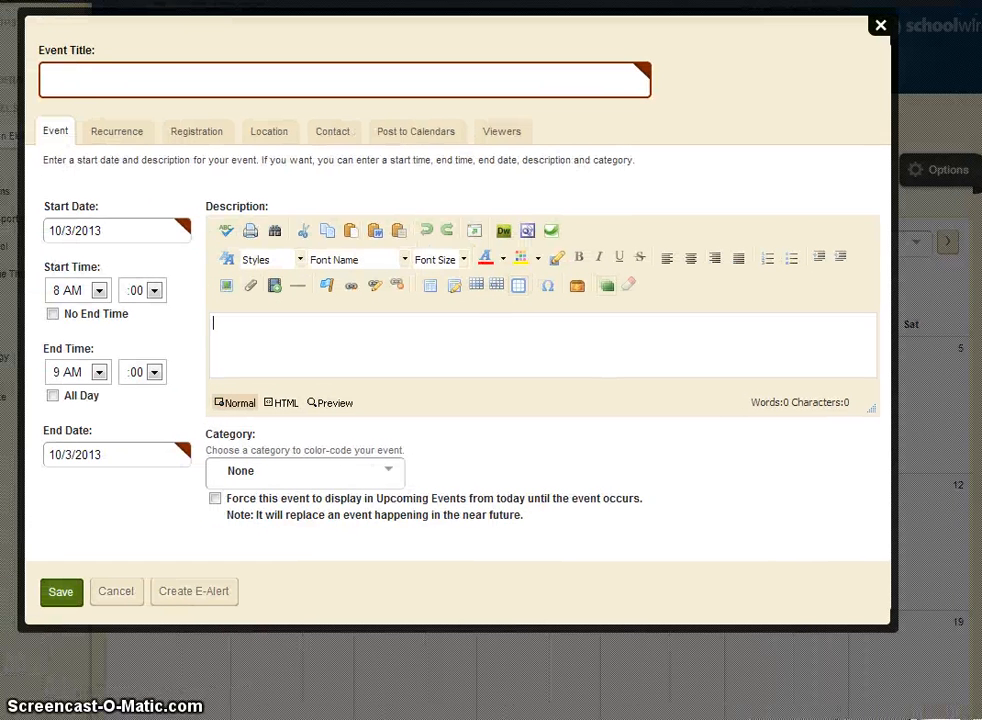
{"action": "left_click", "coordinate": [127, 79]}
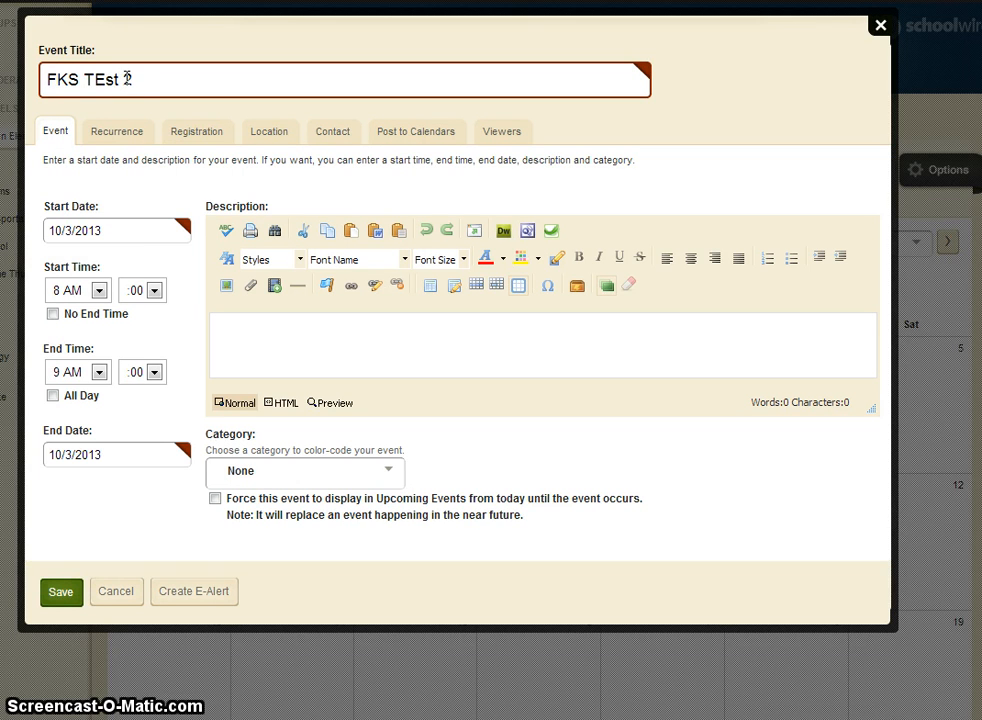
{"action": "left_click", "coordinate": [121, 79]}
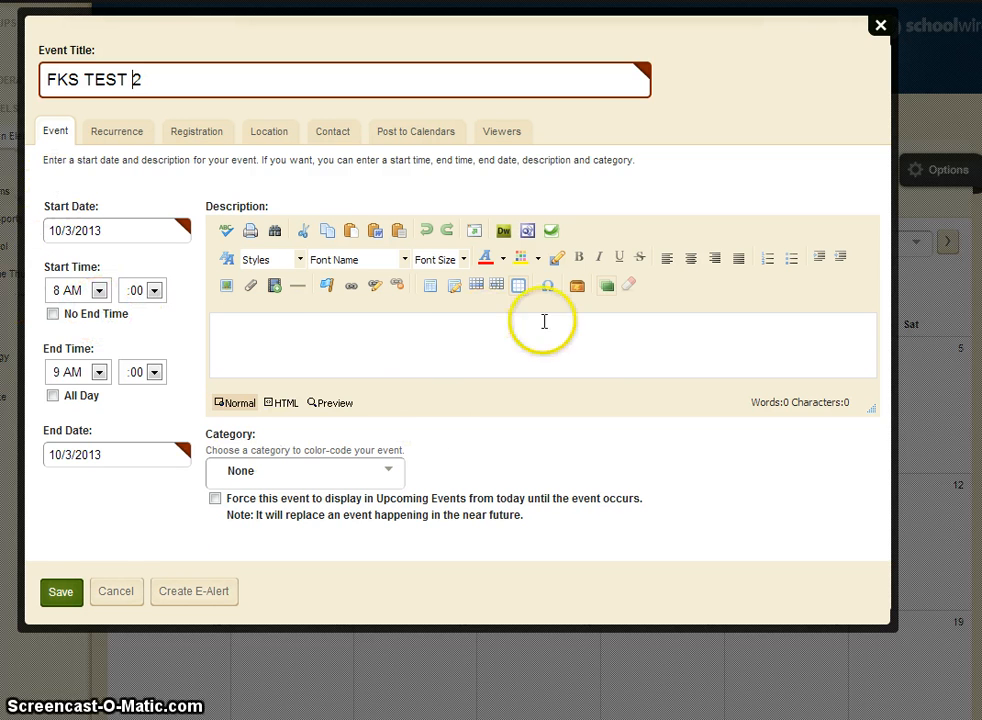
{"action": "left_click", "coordinate": [385, 468]}
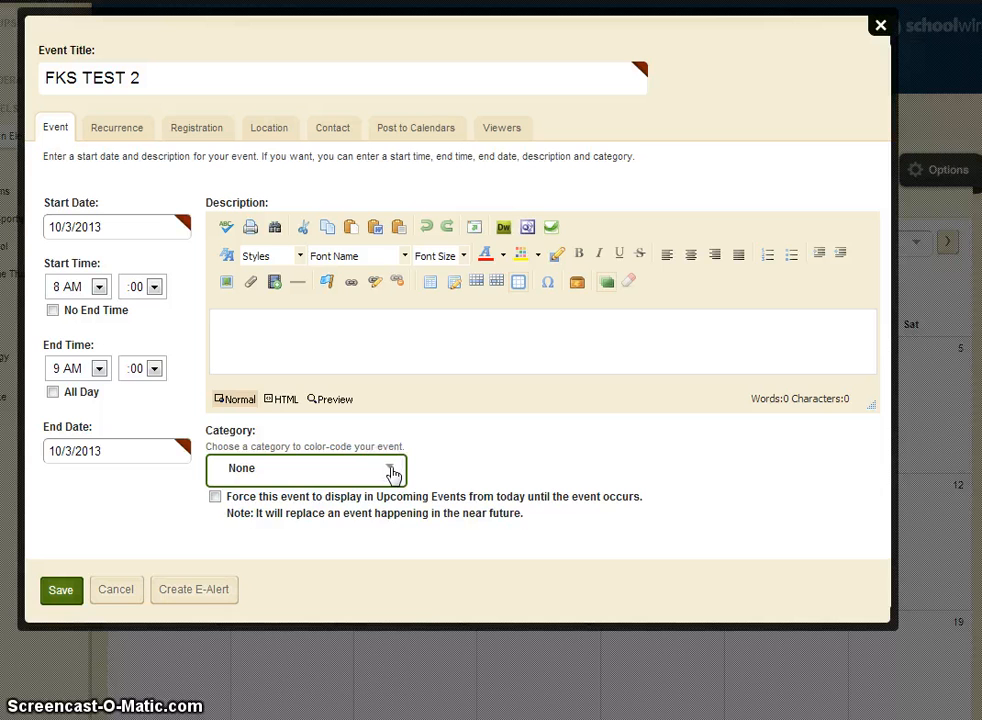
{"action": "left_click", "coordinate": [392, 472]}
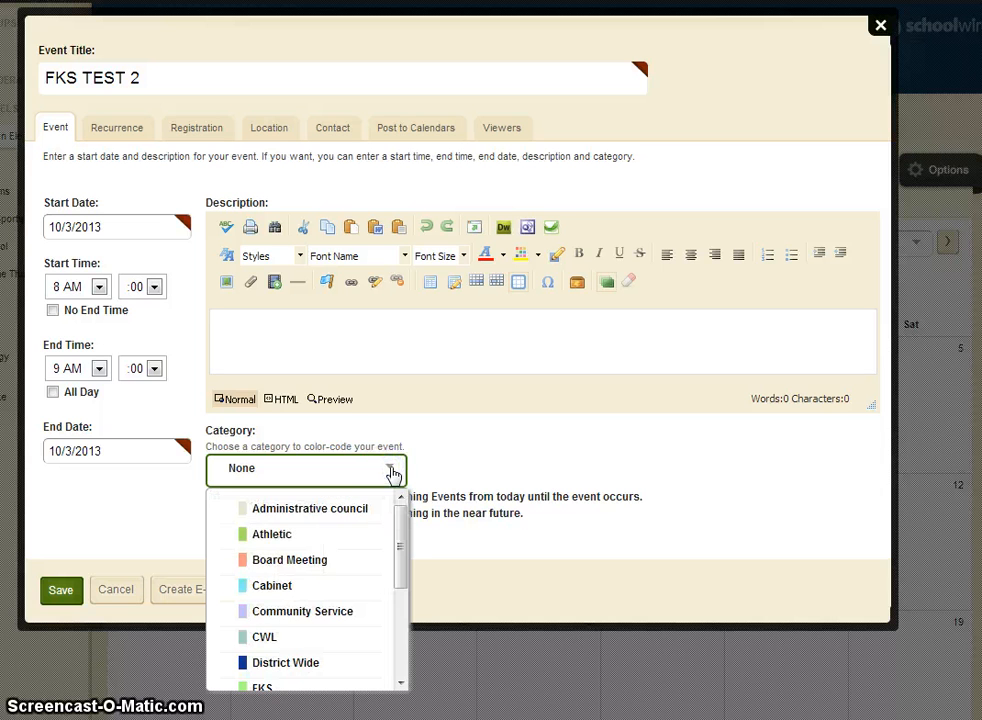
{"action": "left_click", "coordinate": [284, 690]}
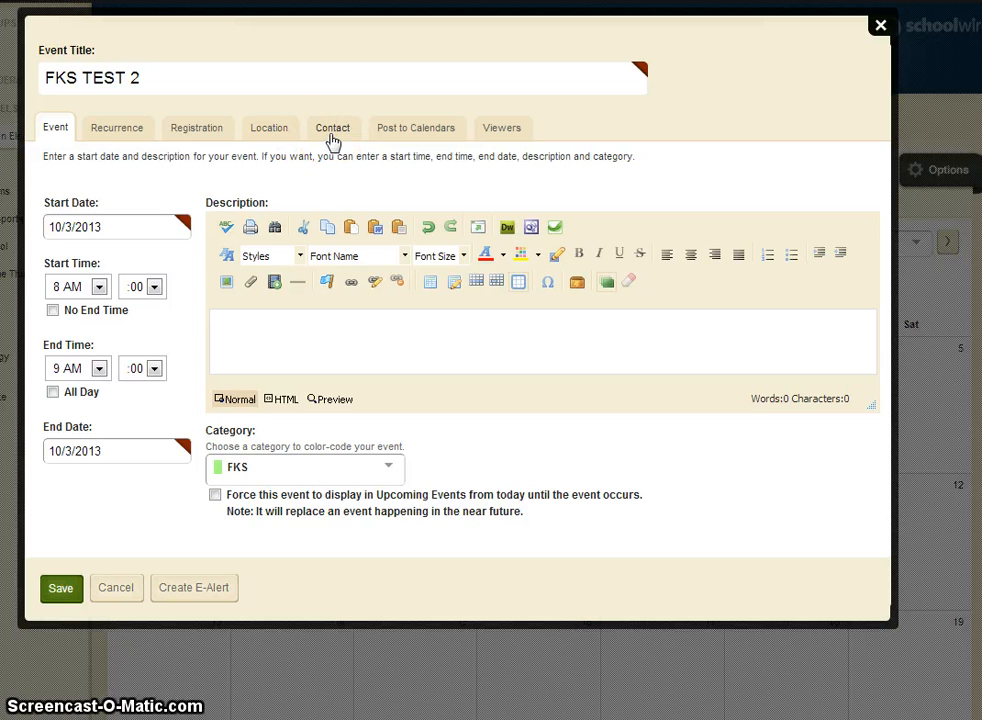
Step: Set FKS TEST 2 to post to the Hollidaysburg Area School District calendar and add the District Intranet collection
{"action": "left_click", "coordinate": [418, 132]}
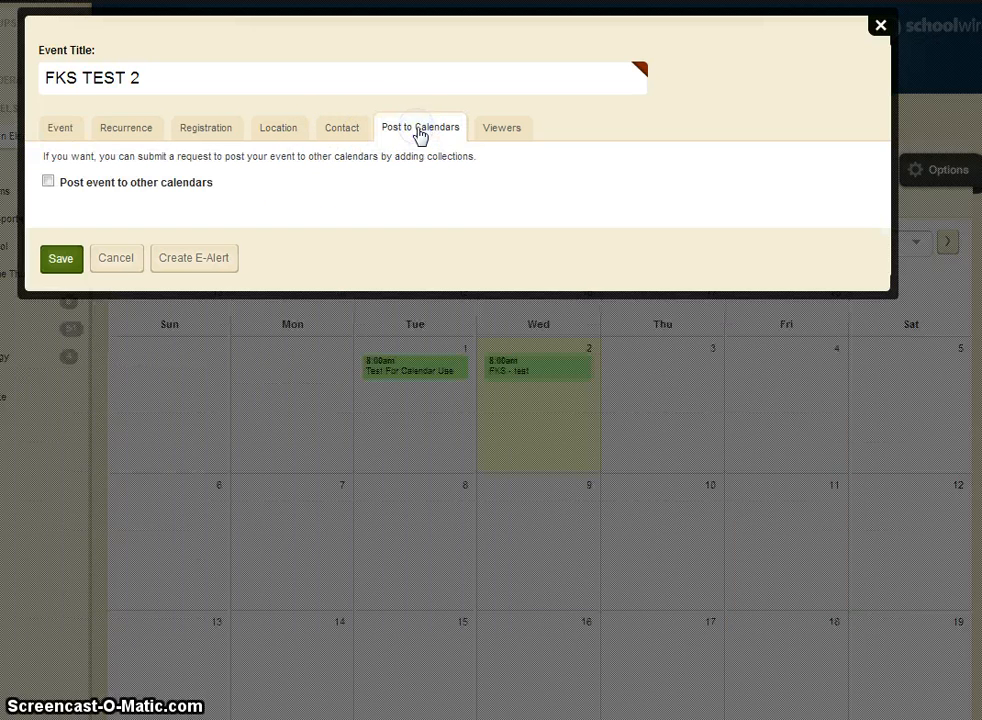
{"action": "left_click", "coordinate": [48, 181]}
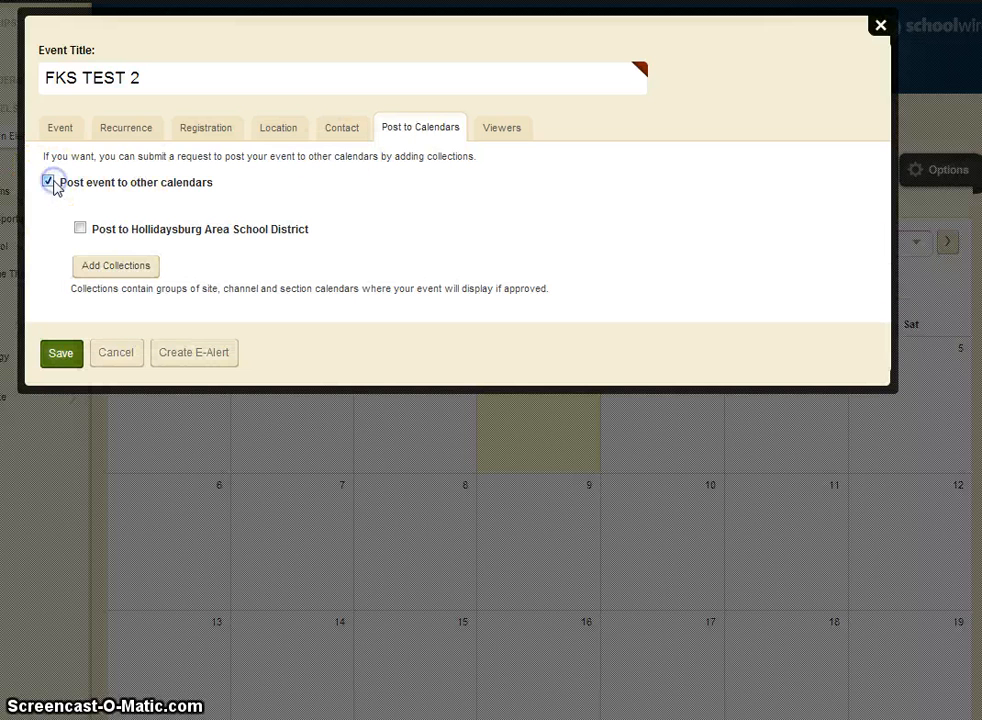
{"action": "left_click", "coordinate": [80, 229]}
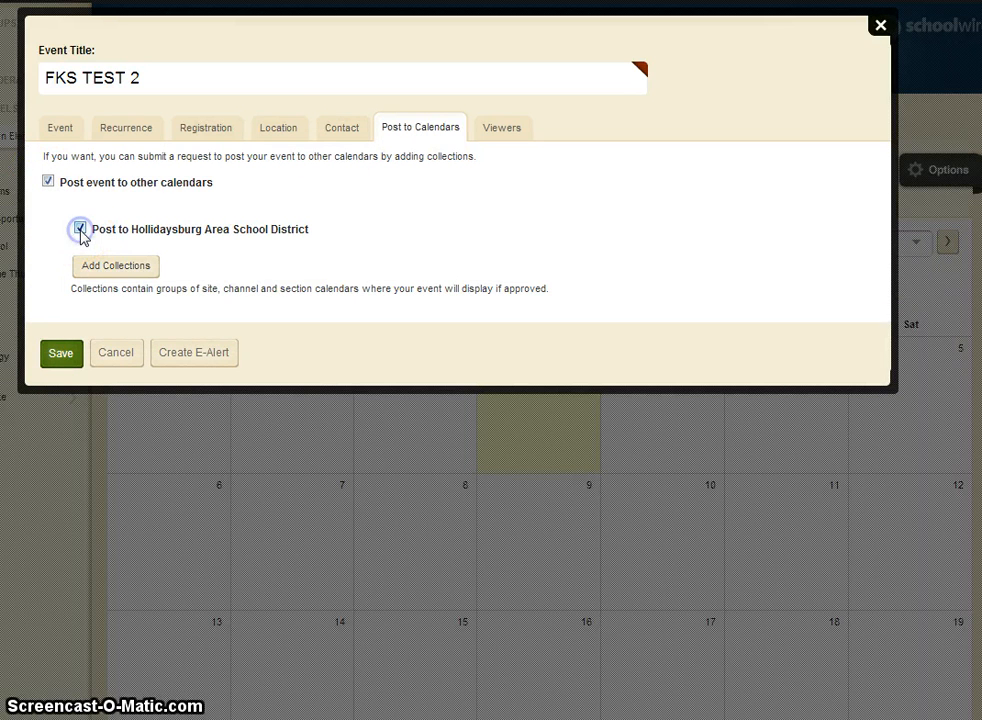
{"action": "left_click", "coordinate": [115, 265]}
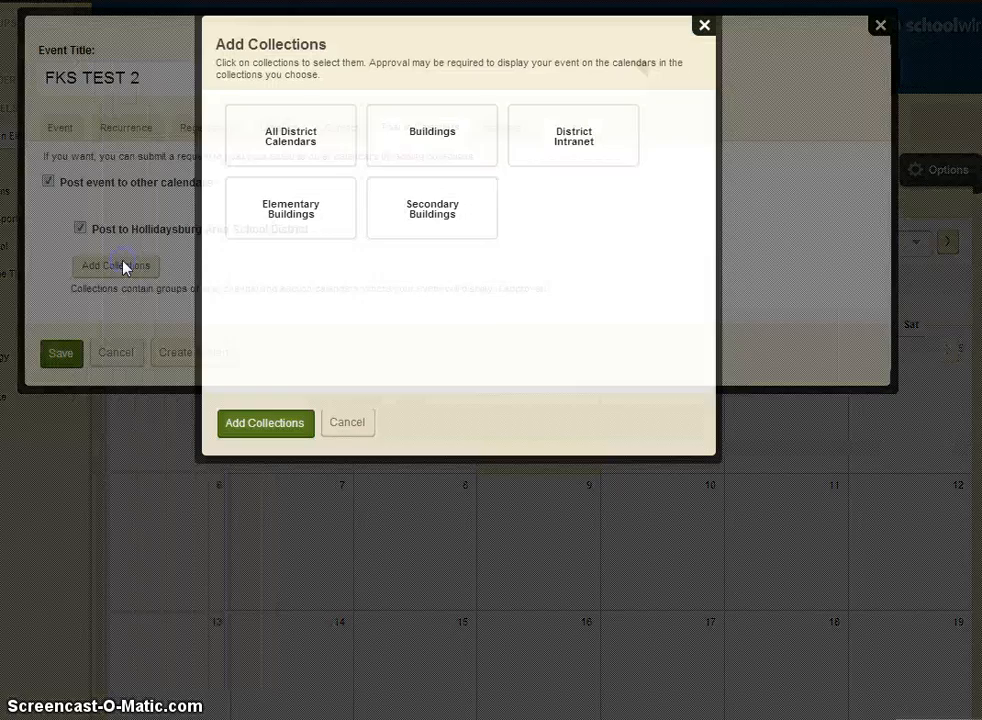
{"action": "left_click", "coordinate": [562, 128]}
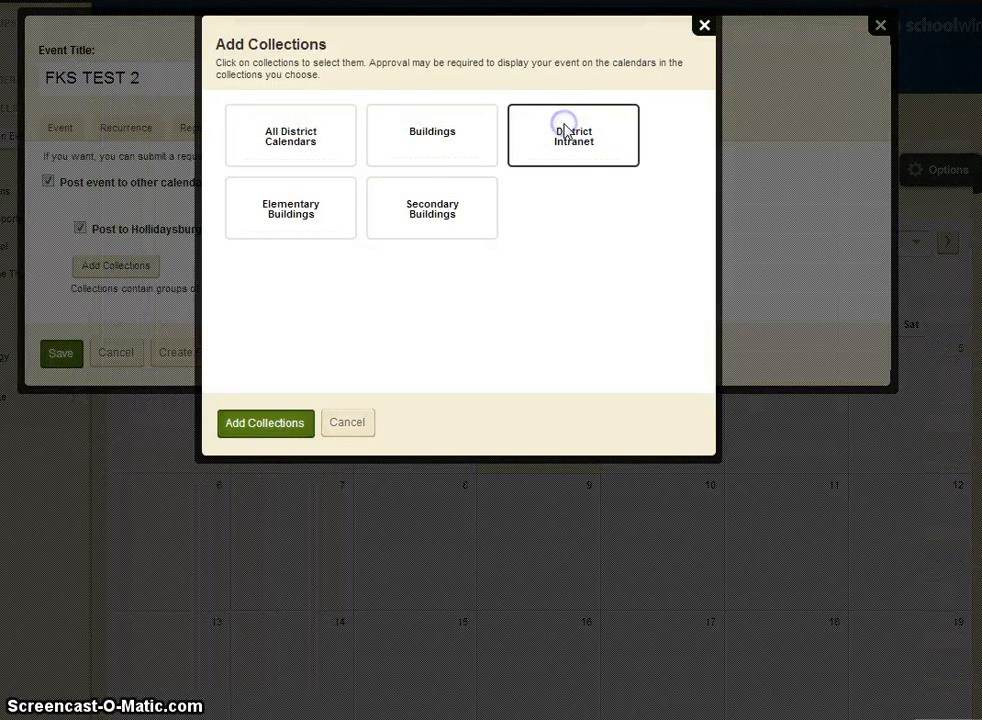
{"action": "left_click", "coordinate": [258, 430]}
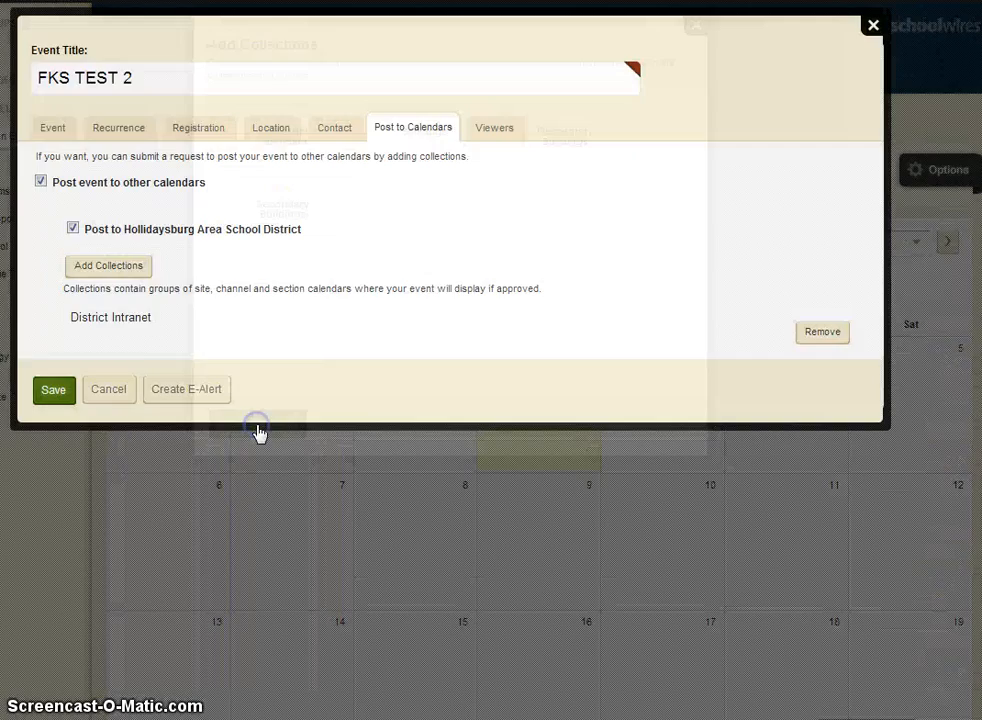
Step: Save the FKS TEST 2 event and bring up the summary of the FKS - test event on October 2
{"action": "left_click", "coordinate": [58, 398]}
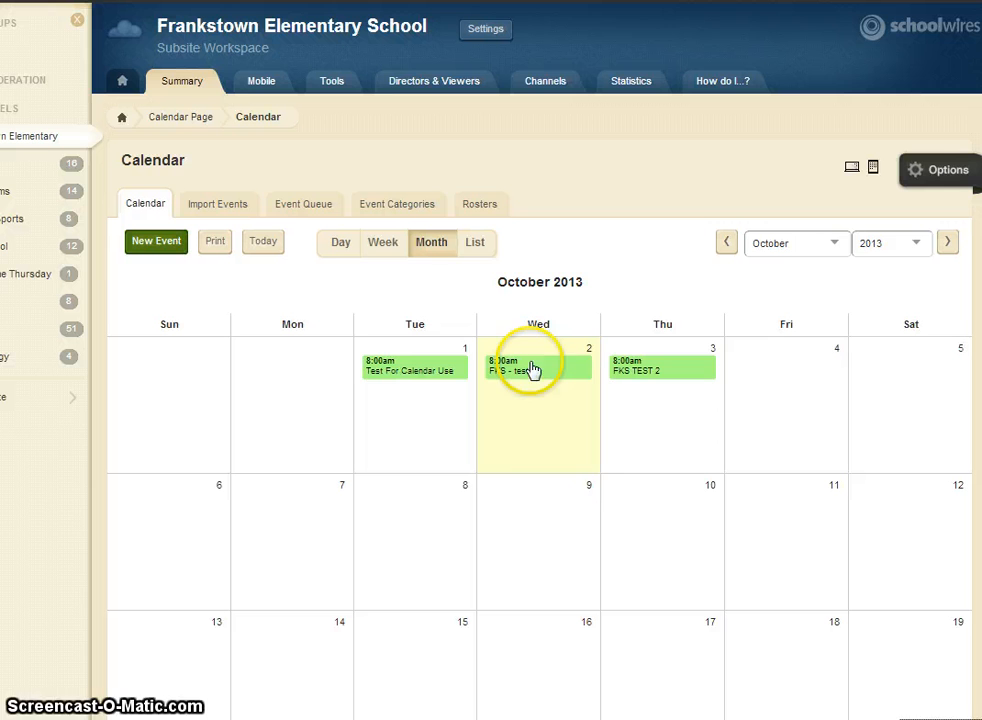
{"action": "left_click", "coordinate": [579, 368]}
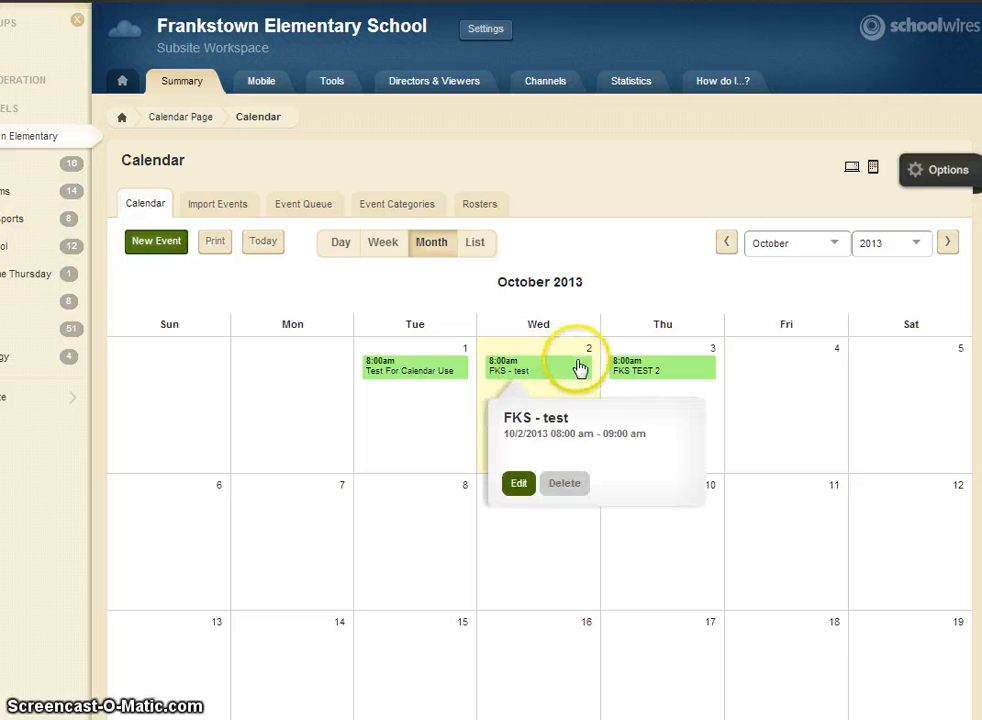
Step: View the summary of the FKS TEST 2 event on October 3 and close it
{"action": "left_click", "coordinate": [800, 369]}
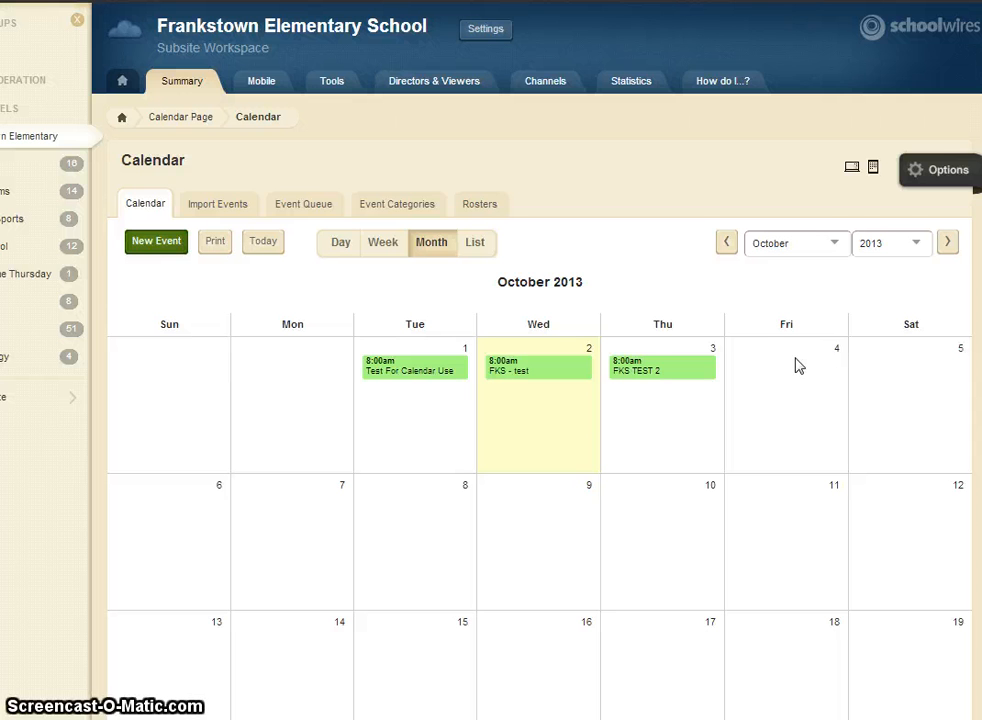
{"action": "left_click", "coordinate": [797, 362]}
{"action": "left_click", "coordinate": [771, 395]}
{"action": "left_click", "coordinate": [793, 386]}
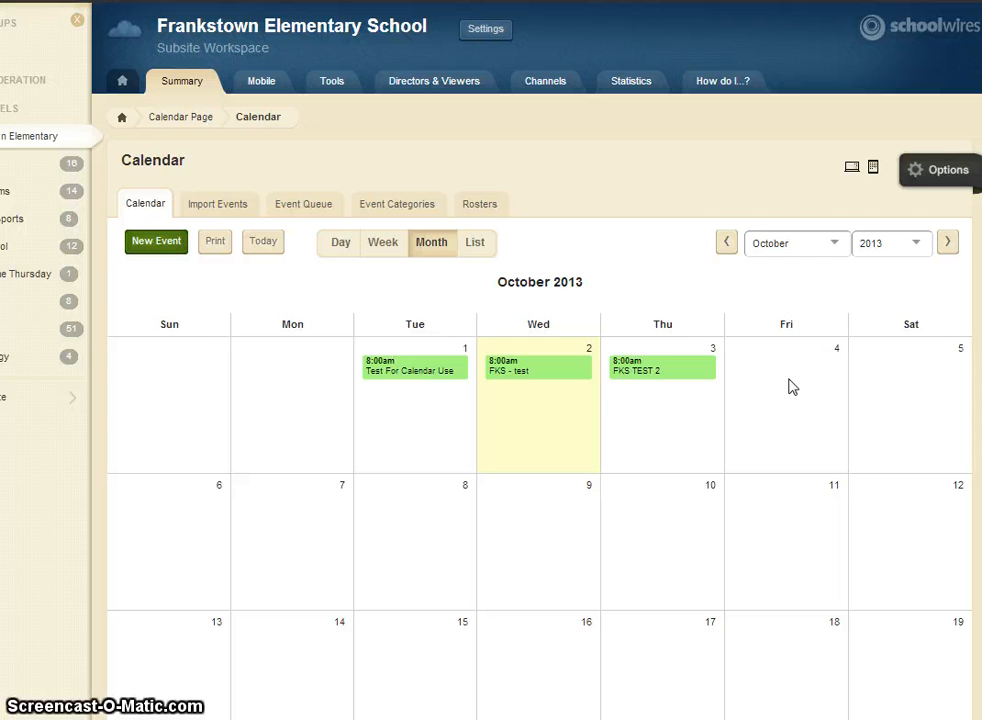
{"action": "left_click", "coordinate": [705, 398]}
{"action": "left_click", "coordinate": [656, 362]}
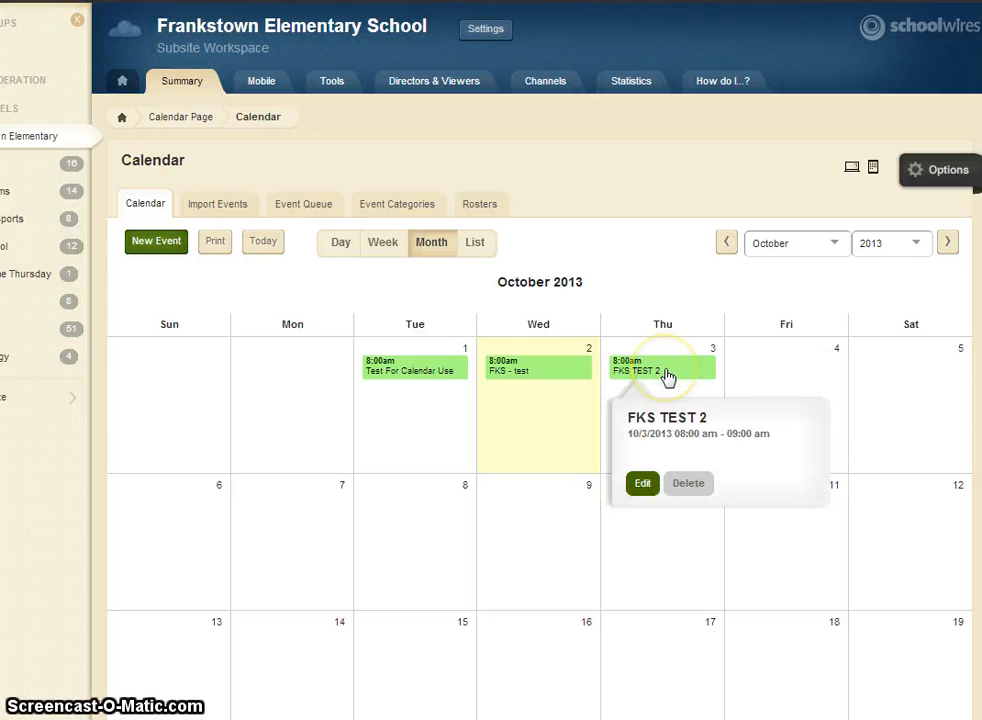
{"action": "left_click", "coordinate": [697, 370]}
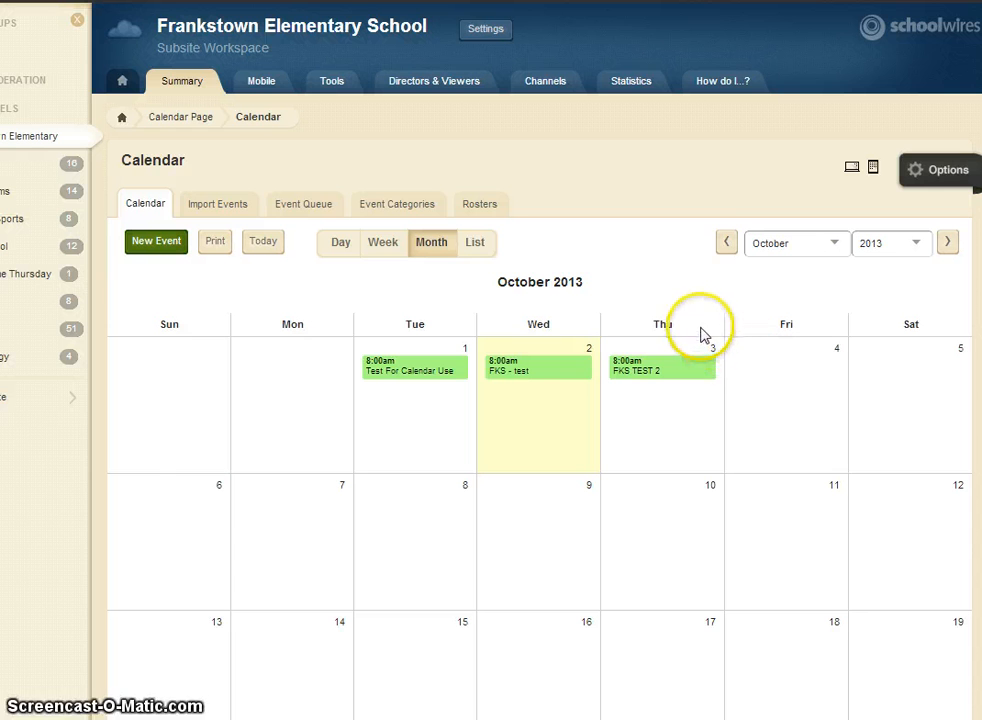
Step: Start a new event on October 4, 2013 titled "fun"
{"action": "left_click", "coordinate": [806, 384]}
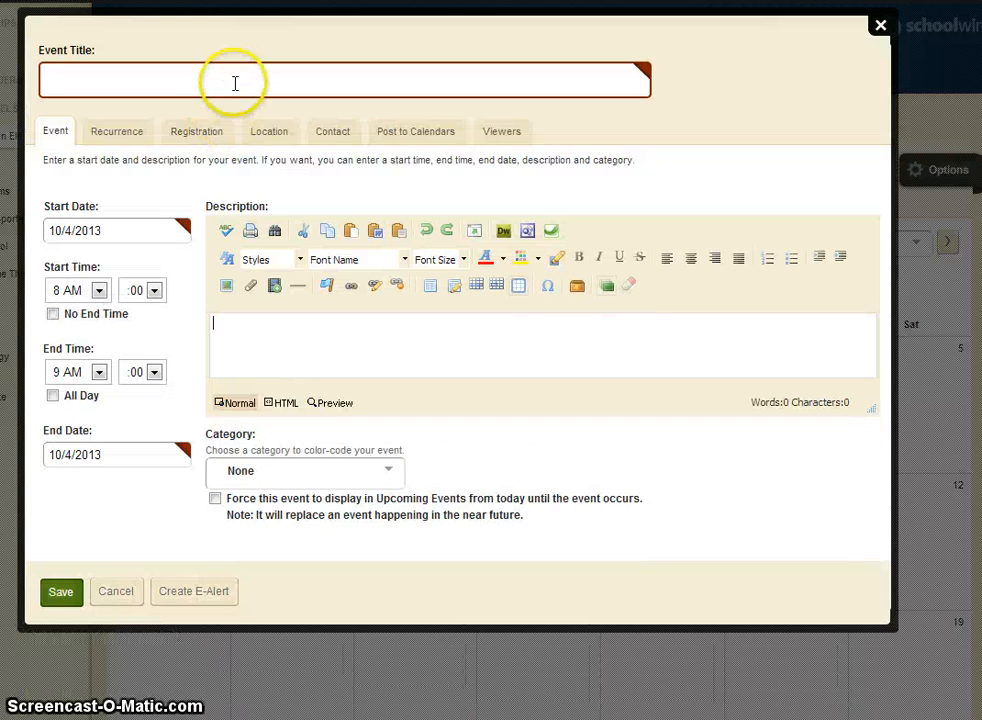
{"action": "left_click", "coordinate": [234, 77]}
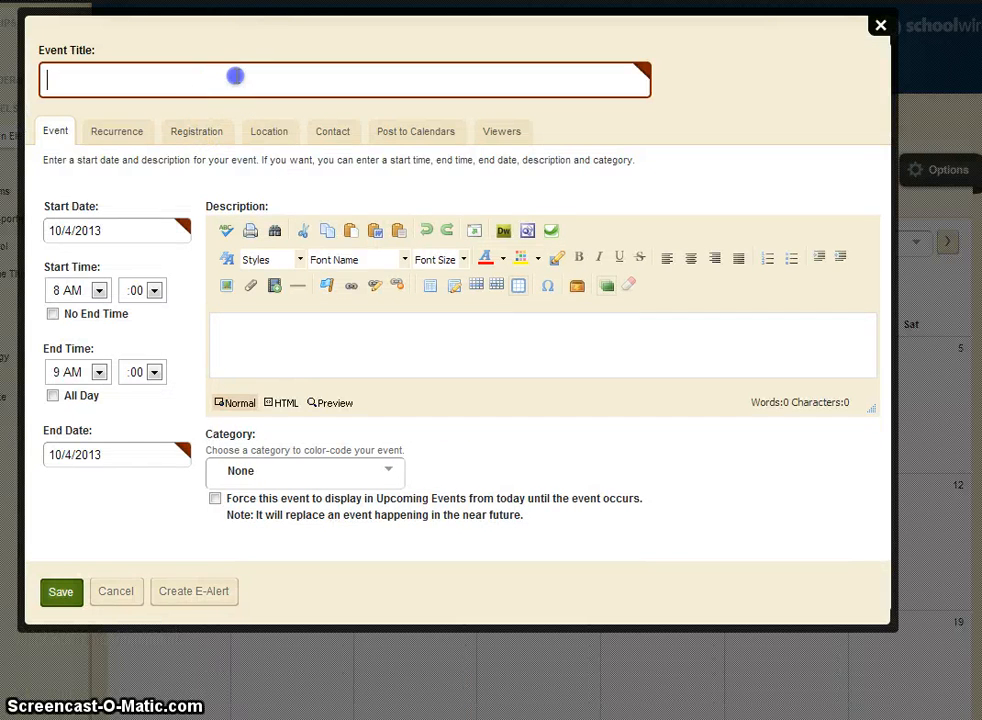
{"action": "type", "text": "fun"}
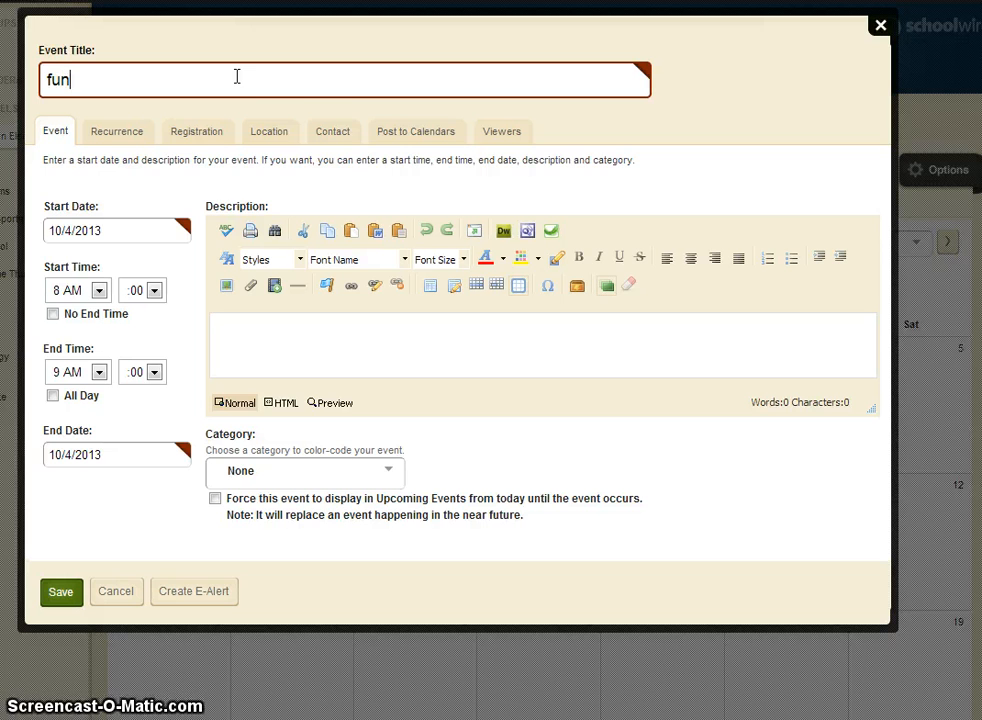
Step: Set the fun event to post to the Hollidaysburg Area School District calendar and open the choice of collections
{"action": "left_click", "coordinate": [404, 134]}
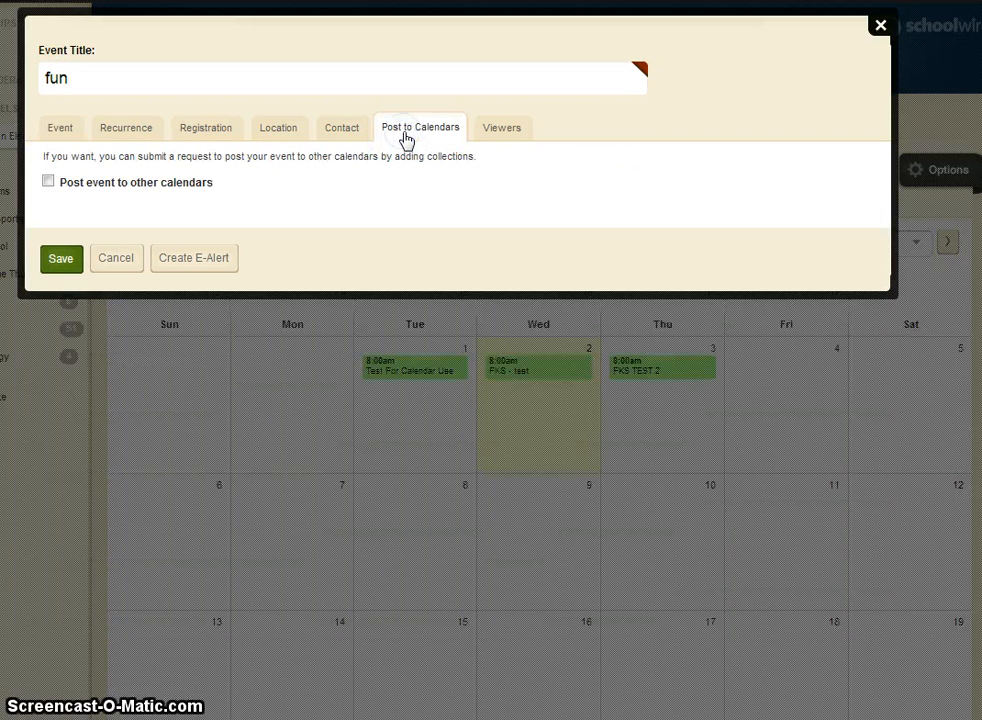
{"action": "left_click", "coordinate": [50, 184]}
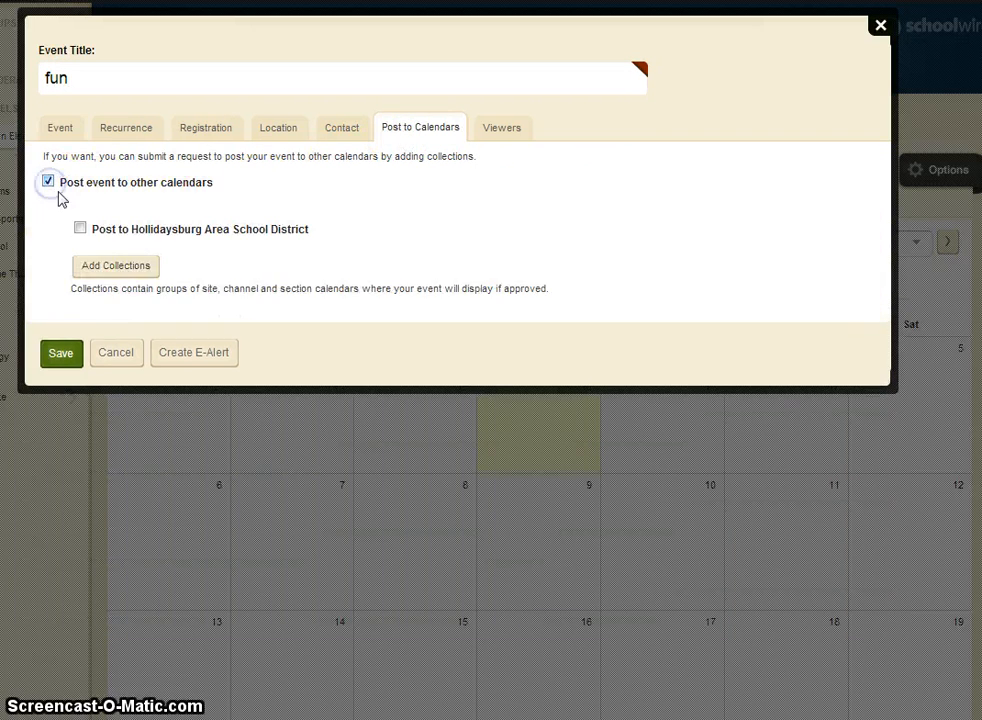
{"action": "left_click", "coordinate": [114, 265]}
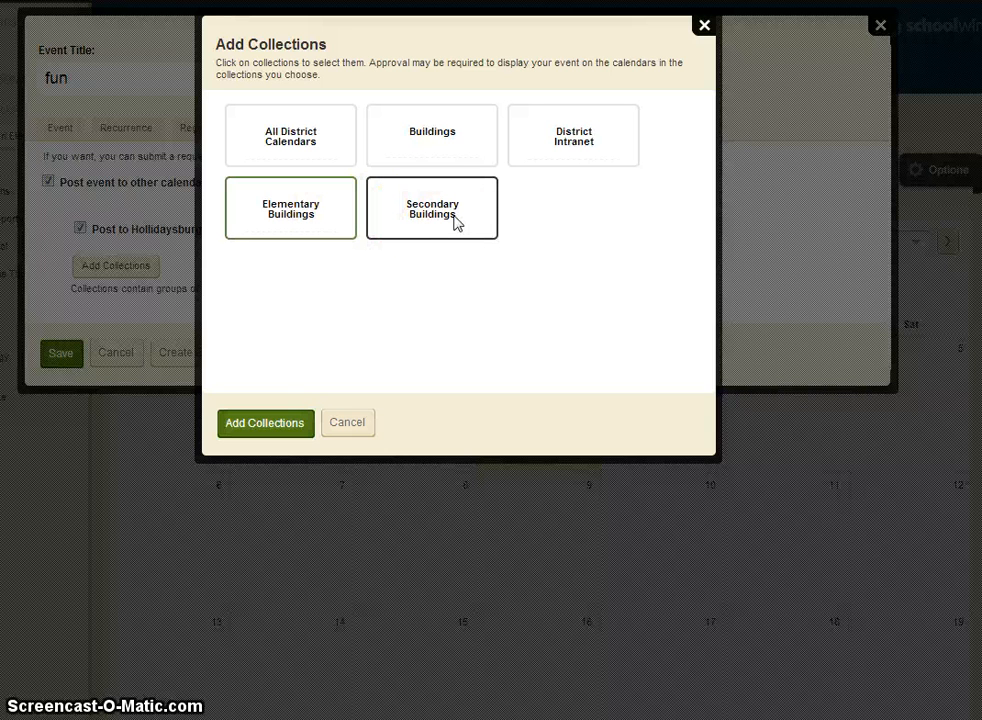
Step: Try out selecting the Buildings, Elementary Buildings and Secondary Buildings collections, and clear all of these selections
{"action": "left_click", "coordinate": [447, 140]}
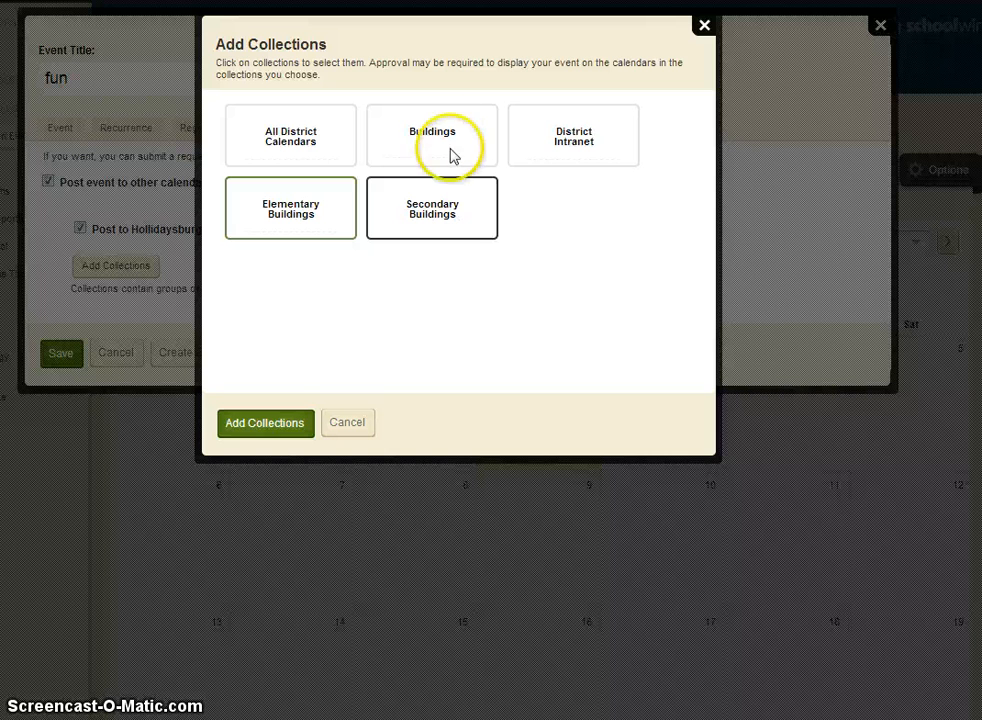
{"action": "left_click", "coordinate": [430, 139]}
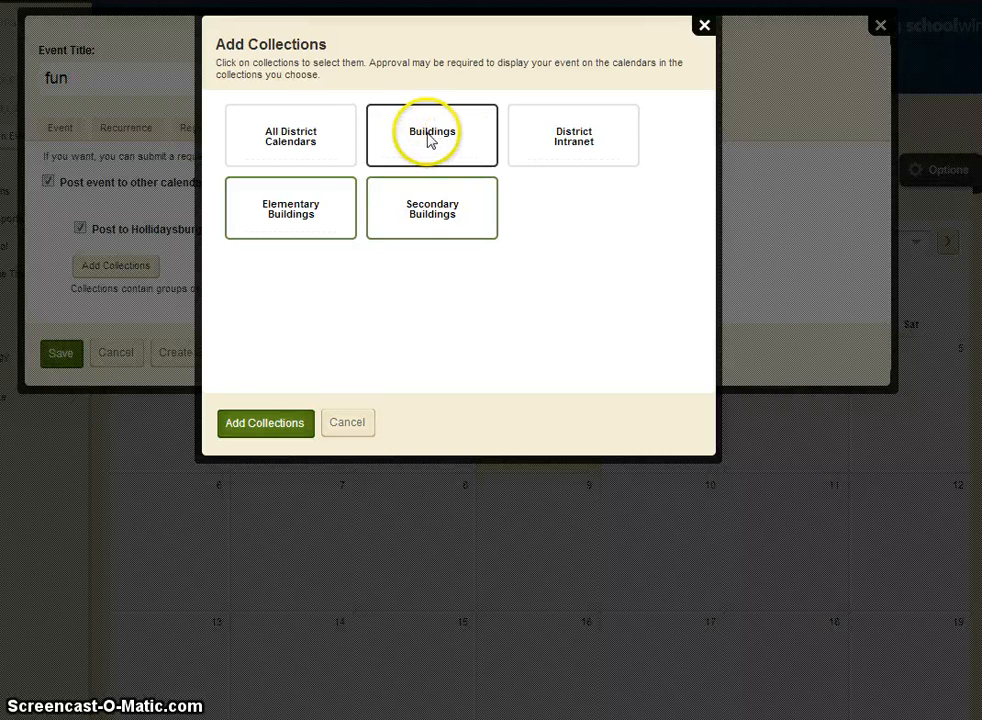
{"action": "left_click", "coordinate": [427, 133]}
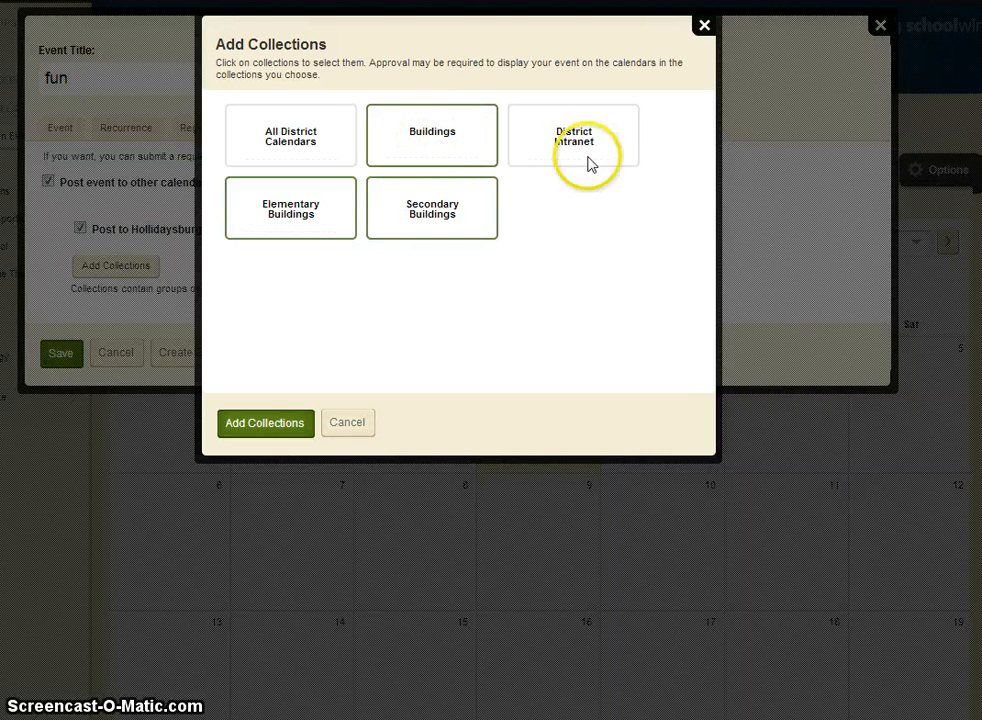
{"action": "left_click", "coordinate": [451, 130]}
{"action": "left_click", "coordinate": [443, 228]}
{"action": "left_click", "coordinate": [281, 224]}
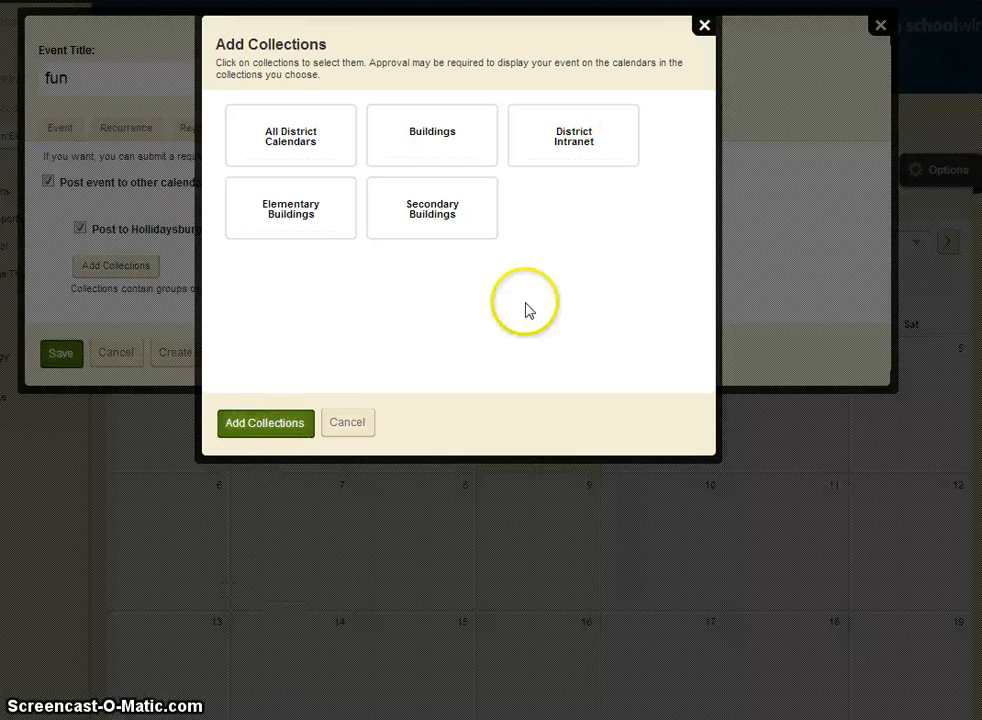
Step: Finish the collection choice with no collection selected and save the fun event
{"action": "left_click", "coordinate": [296, 424]}
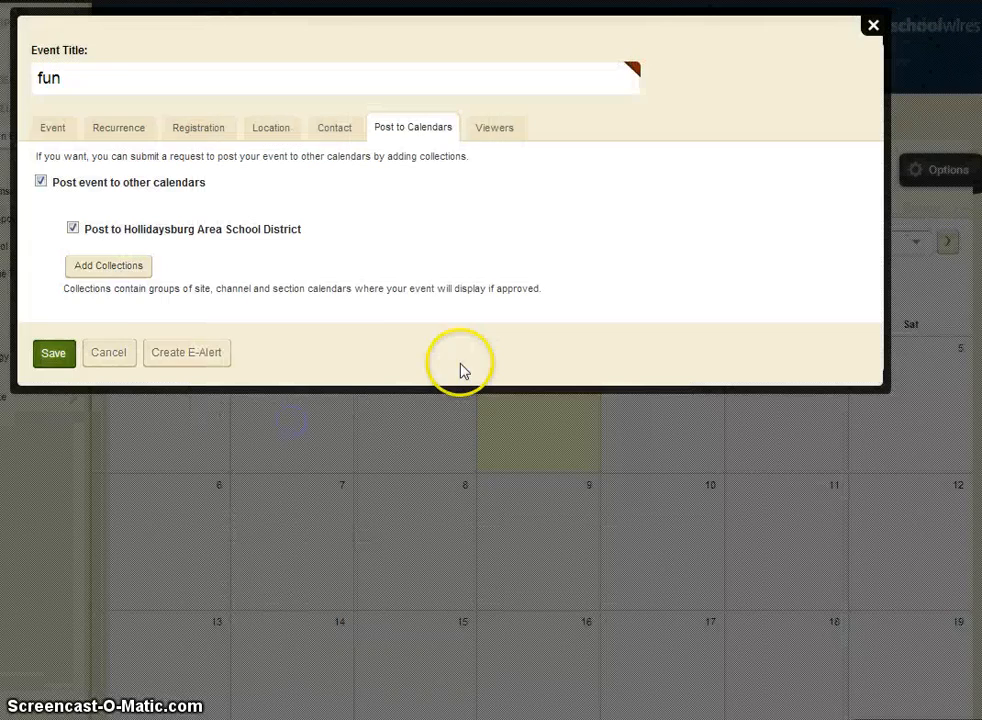
{"action": "left_click", "coordinate": [53, 358]}
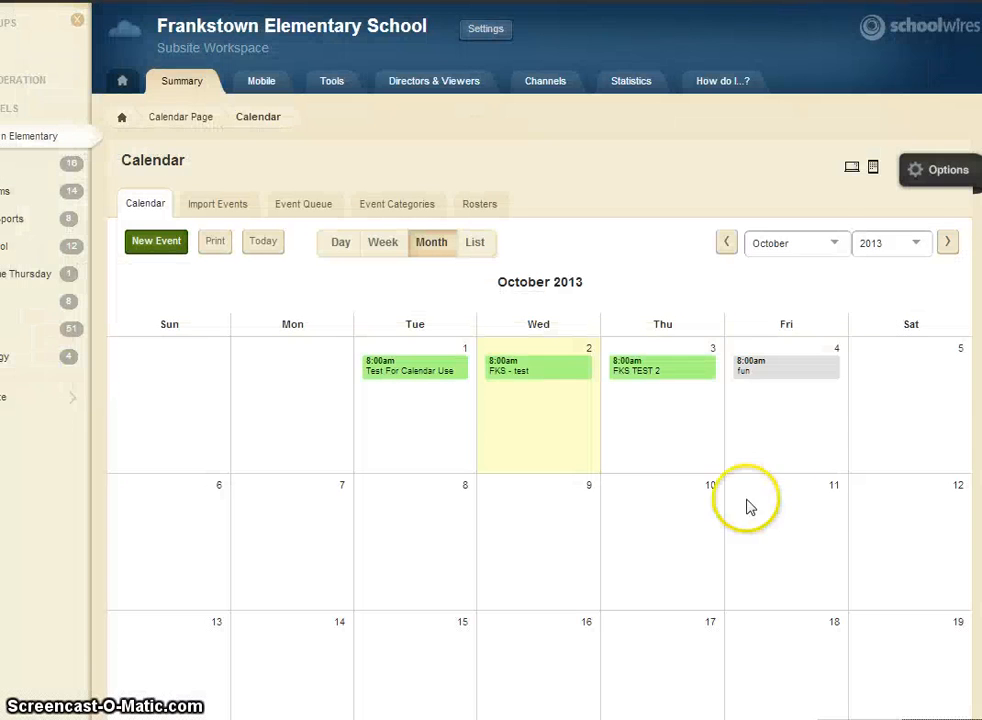
Step: Reopen the fun event on October 4, assign it the FKS category and save it
{"action": "left_click", "coordinate": [822, 377]}
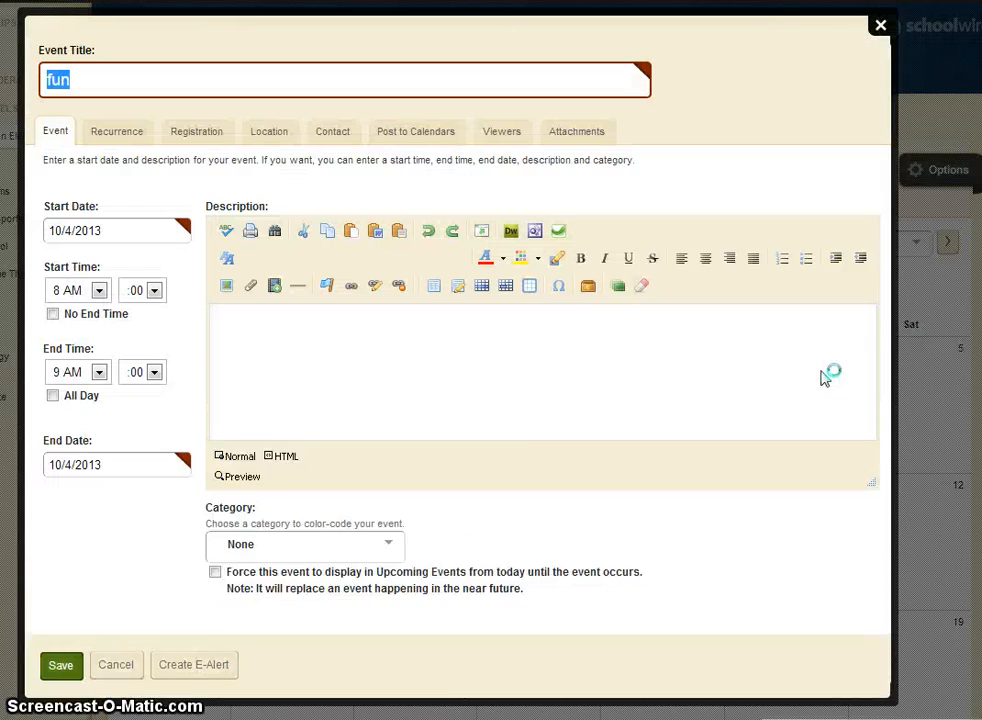
{"action": "left_click", "coordinate": [393, 468]}
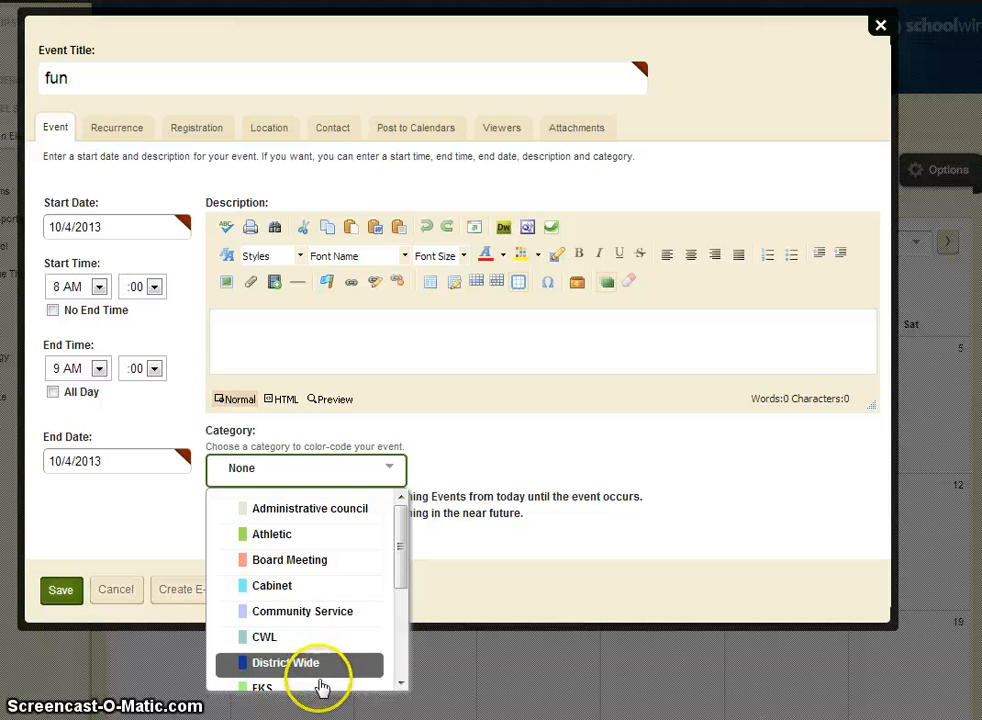
{"action": "left_click", "coordinate": [318, 684]}
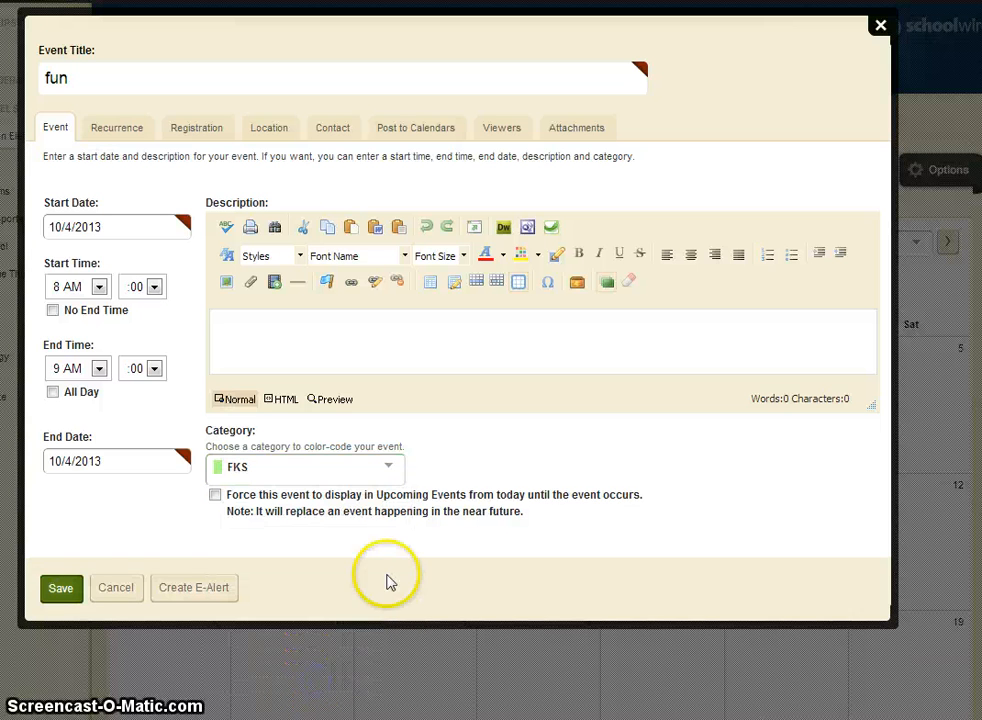
{"action": "left_click", "coordinate": [62, 590]}
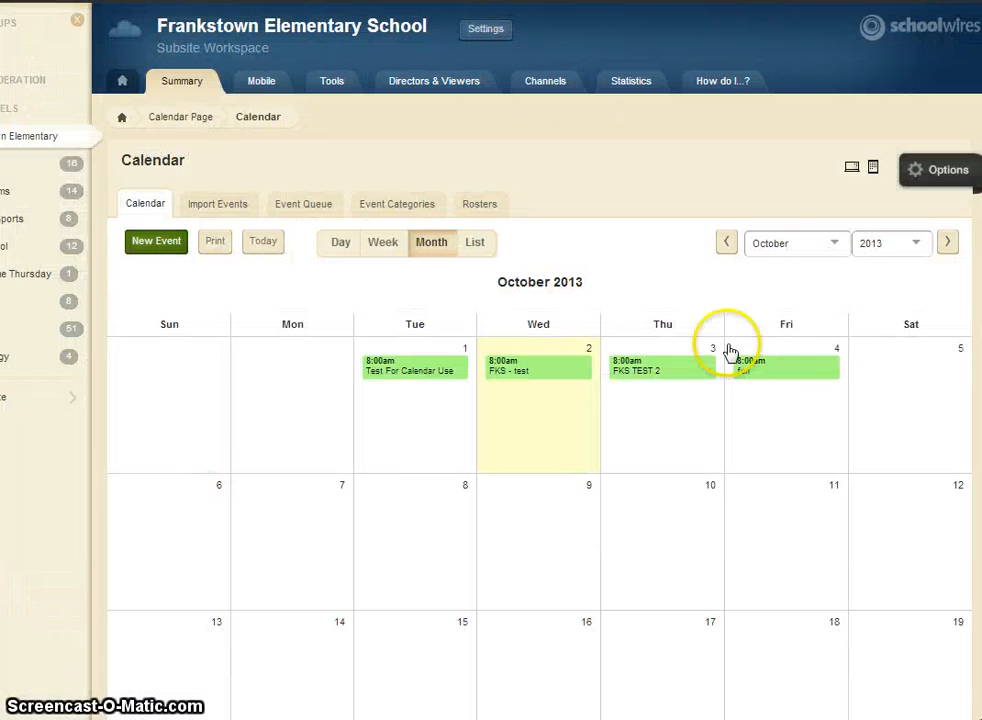